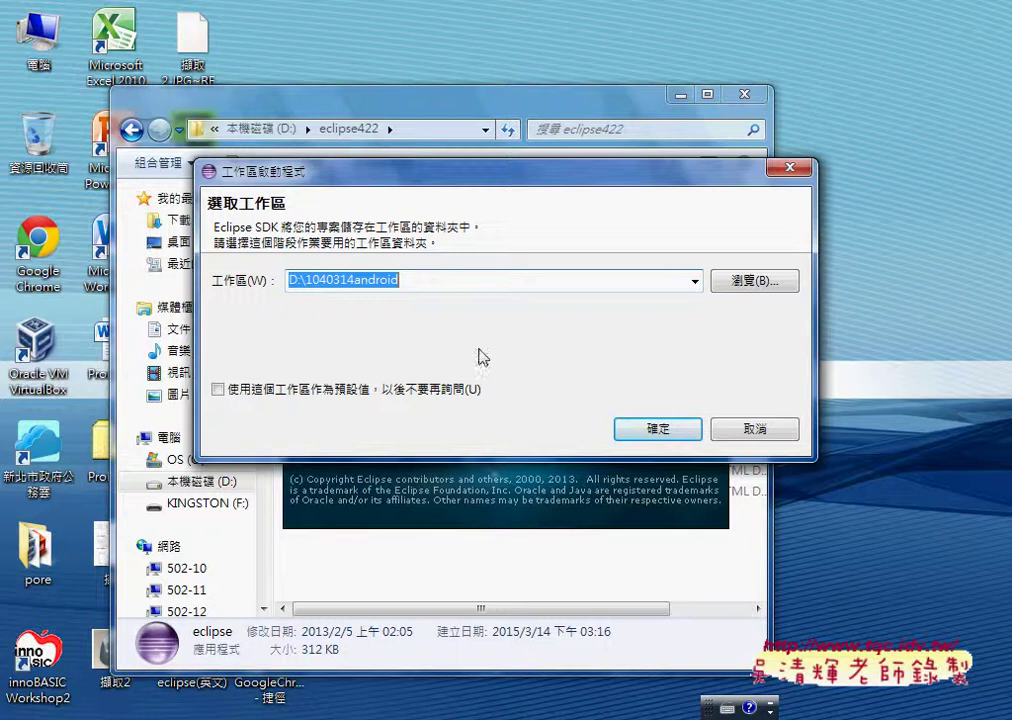
Step: Open the workspace D:\1040314android and dismiss the usage statistics dialog without contributing
left_click(431, 287)
left_click_drag(307, 281, 354, 281)
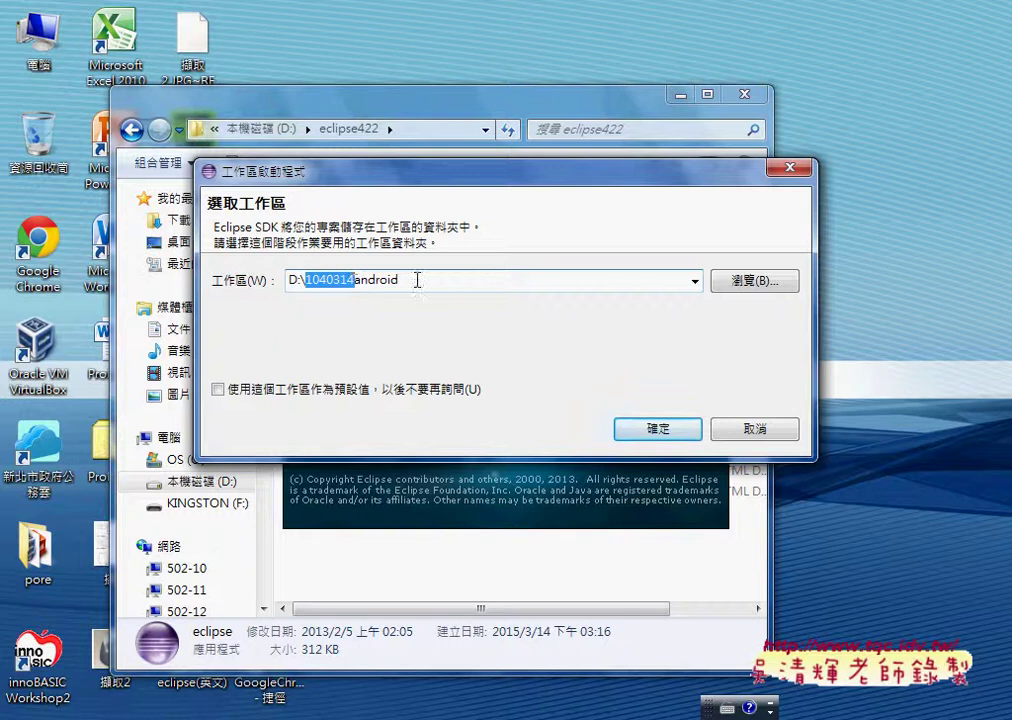
left_click_drag(415, 281, 309, 281)
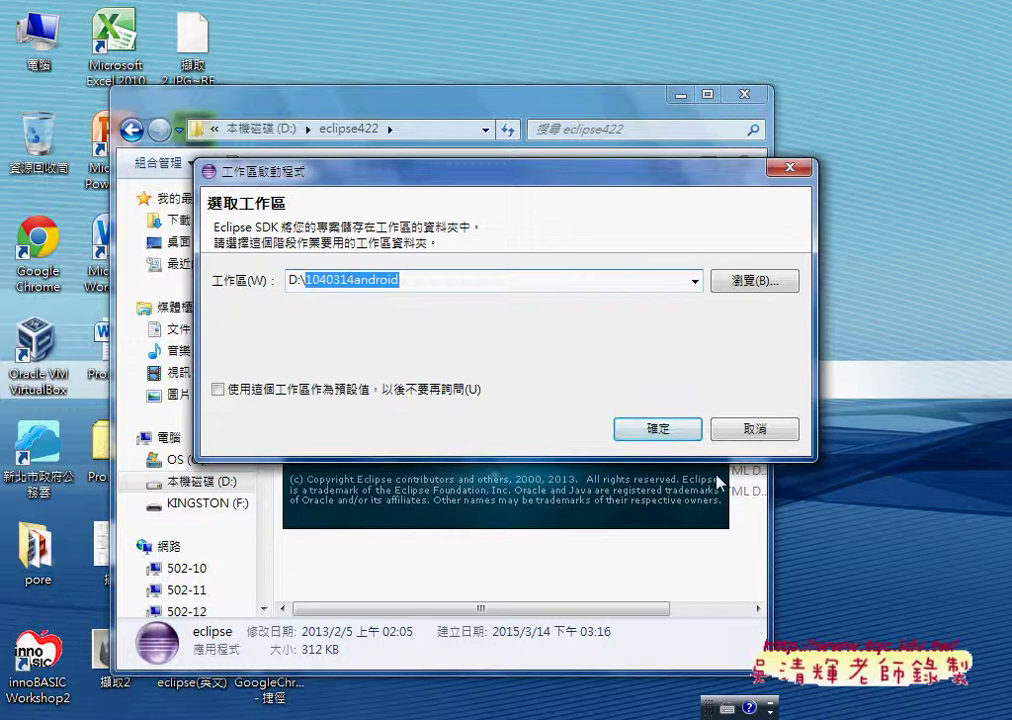
left_click(674, 438)
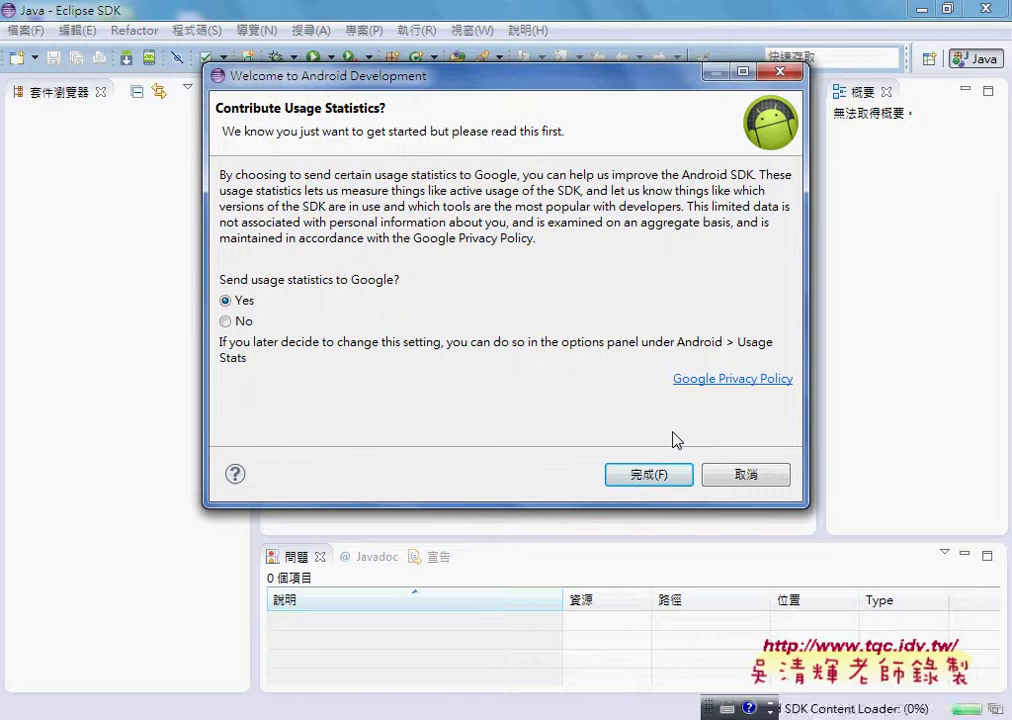
left_click(736, 482)
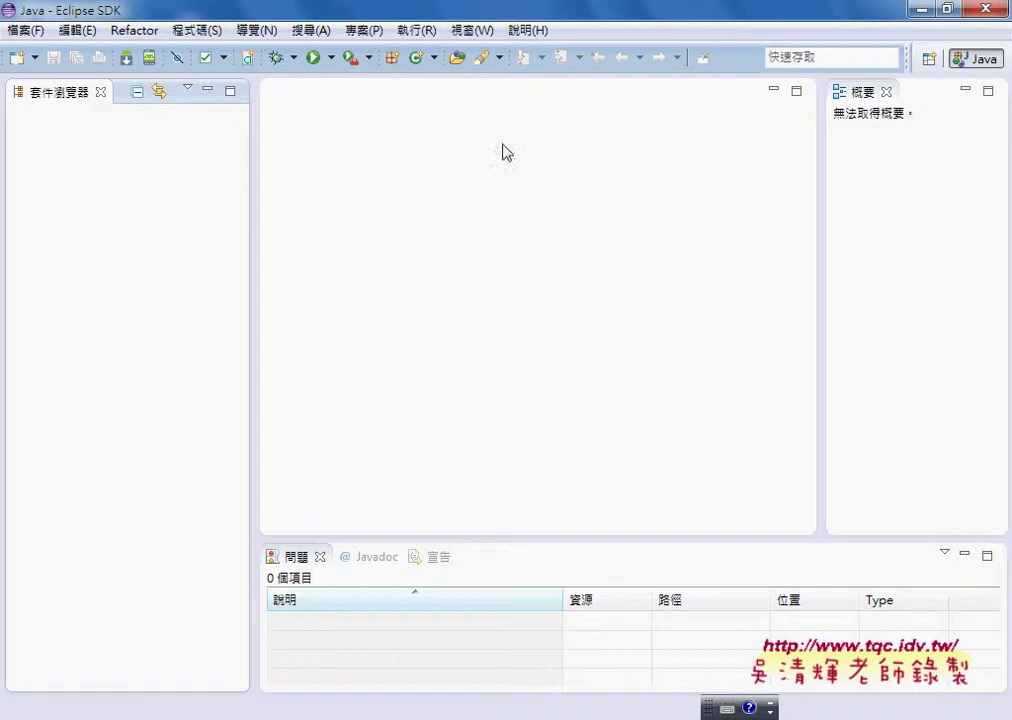
Step: Open the Android preferences, dismiss the usage statistics notice, and check the SDK Location path
left_click(470, 30)
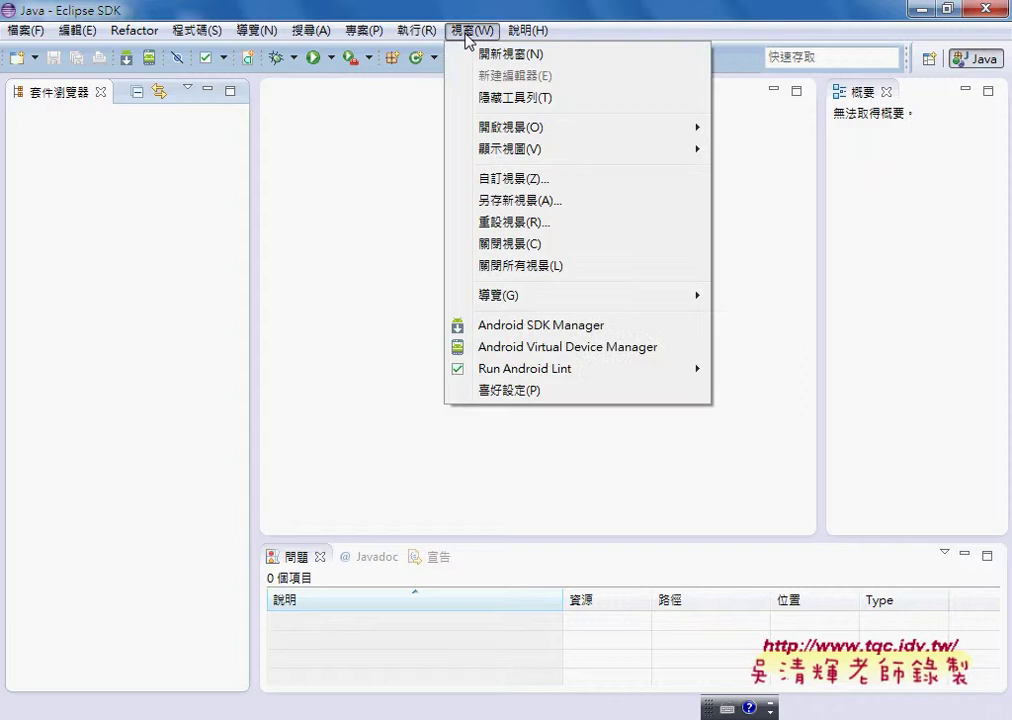
left_click(488, 391)
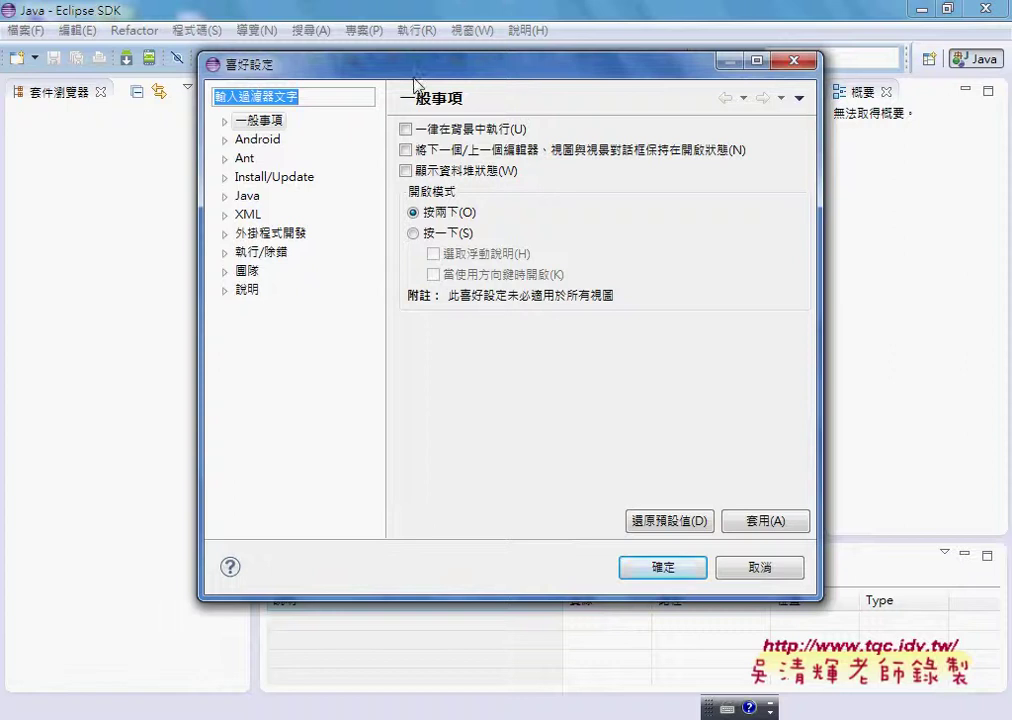
left_click(268, 142)
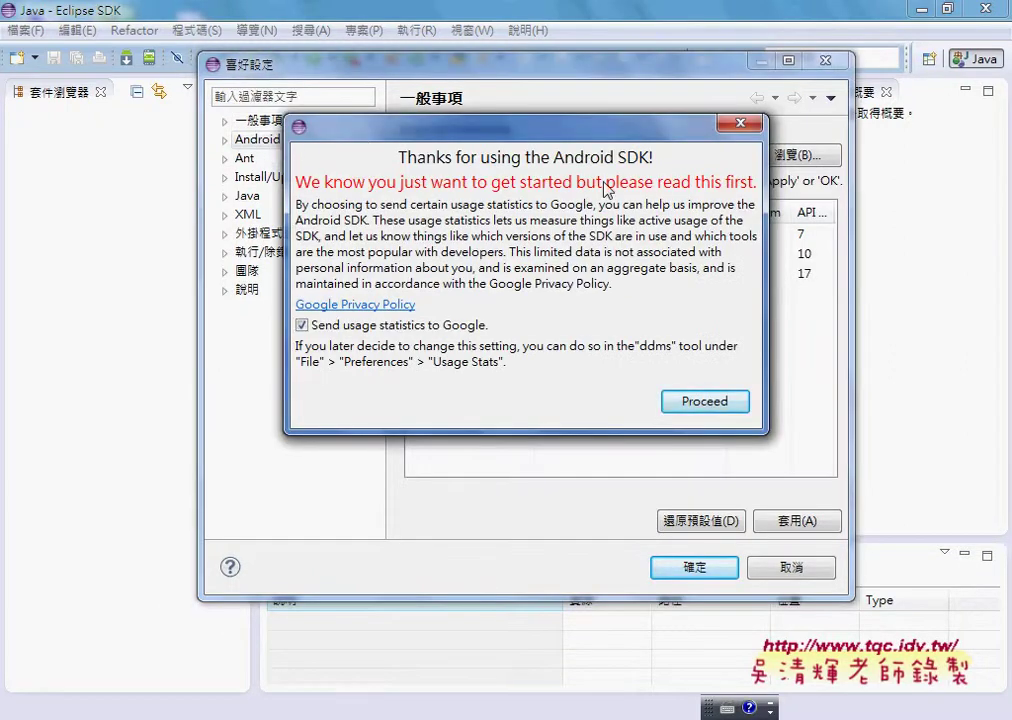
left_click(737, 125)
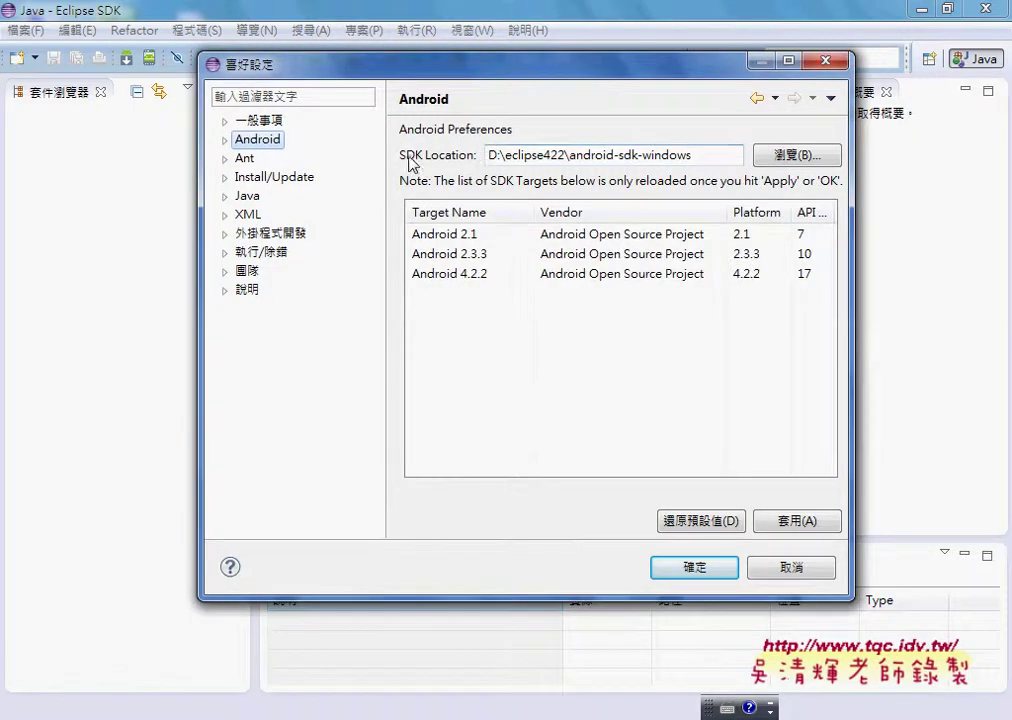
left_click_drag(705, 157, 489, 158)
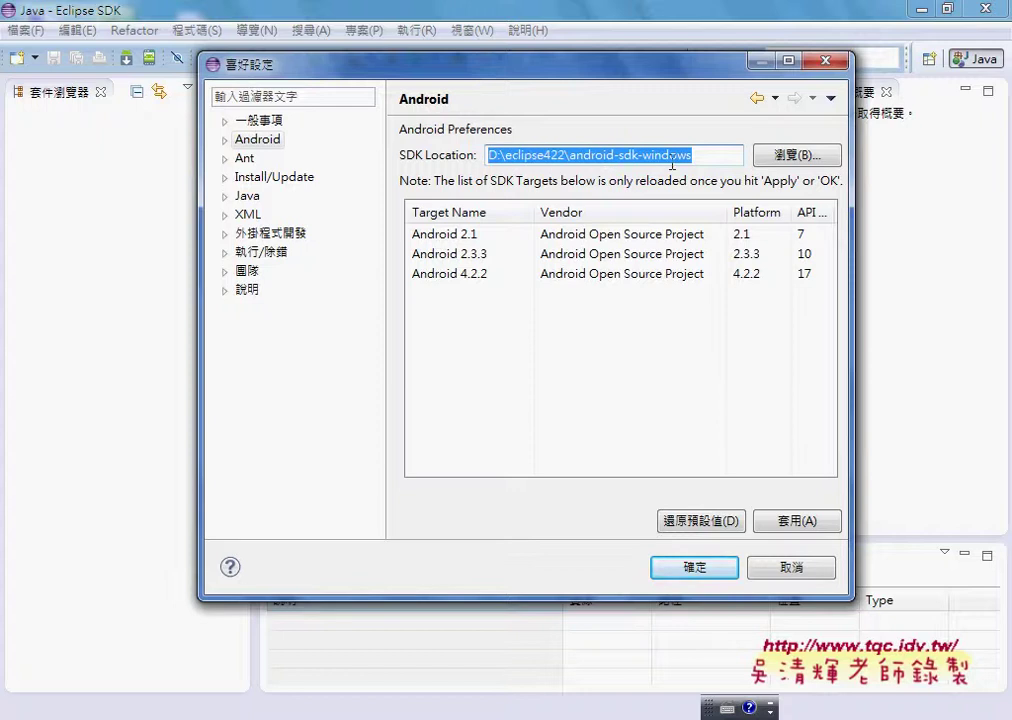
left_click(560, 157)
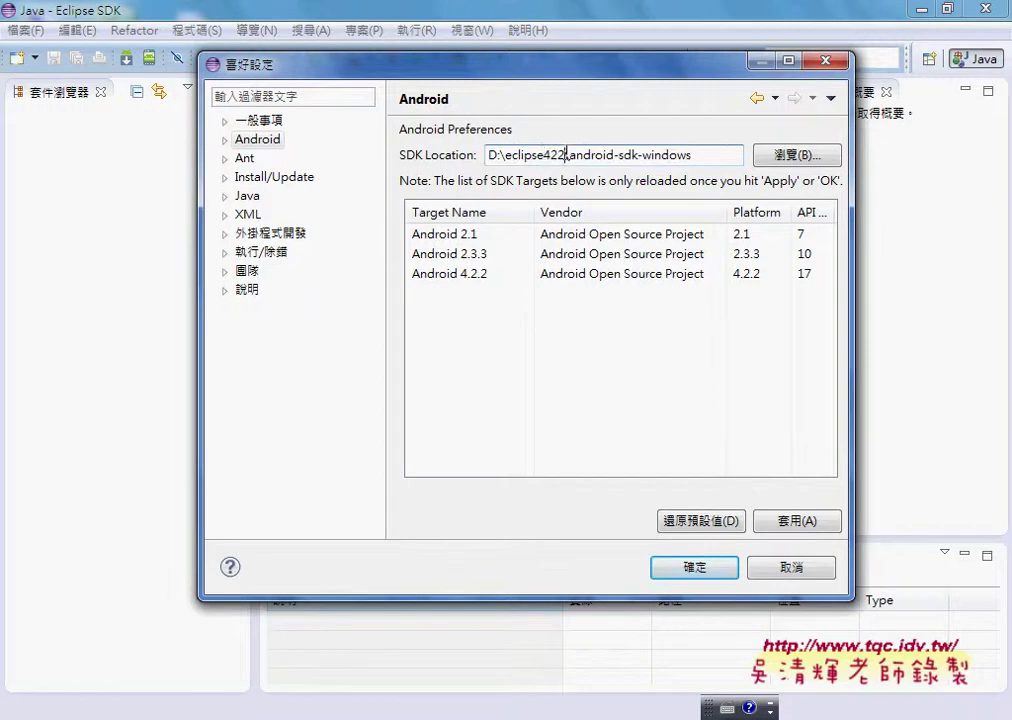
left_click_drag(566, 157, 506, 156)
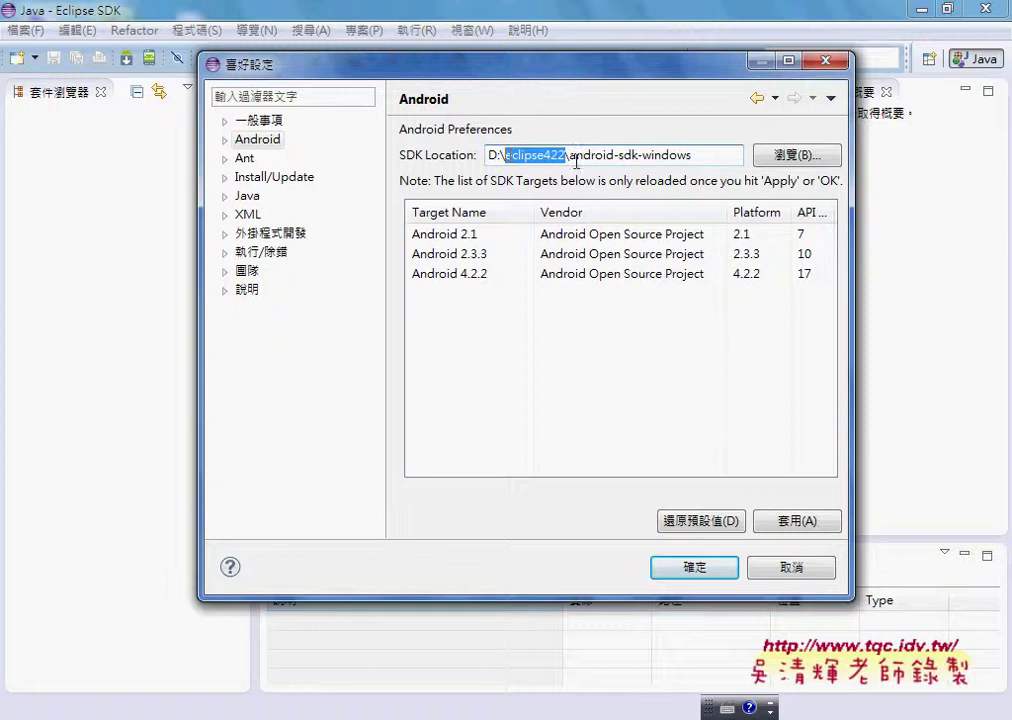
left_click_drag(569, 155, 716, 160)
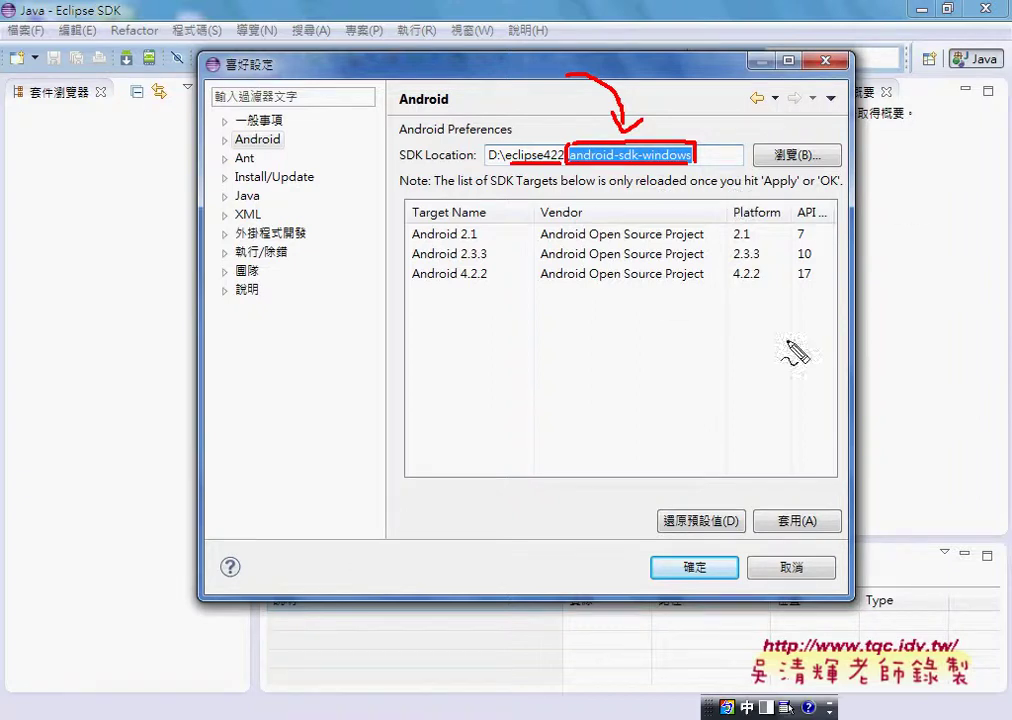
Step: Review the list of SDK targets in the Android preferences, including Android 2.3.3, and close the preferences
mouse_move(812, 506)
left_mouse_down()
mouse_move(822, 532)
mouse_move(805, 535)
mouse_move(682, 302)
mouse_move(708, 306)
left_mouse_up()
mouse_move(538, 296)
left_mouse_down()
mouse_move(578, 293)
mouse_move(420, 233)
mouse_move(682, 219)
mouse_move(858, 289)
mouse_move(728, 310)
left_mouse_up()
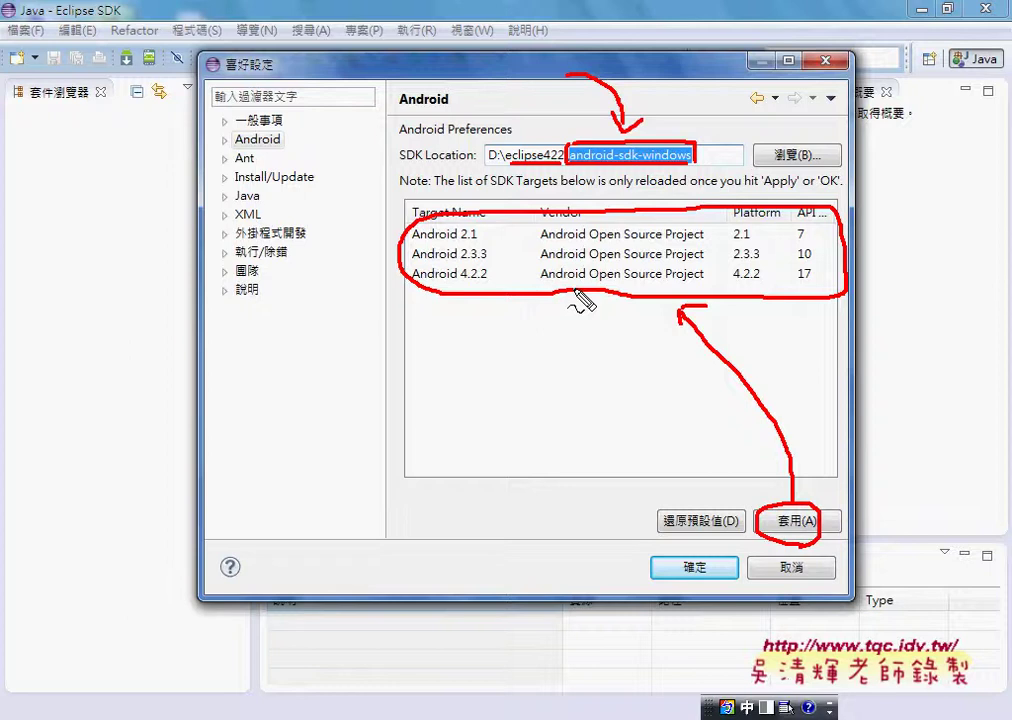
left_click_drag(438, 265, 487, 264)
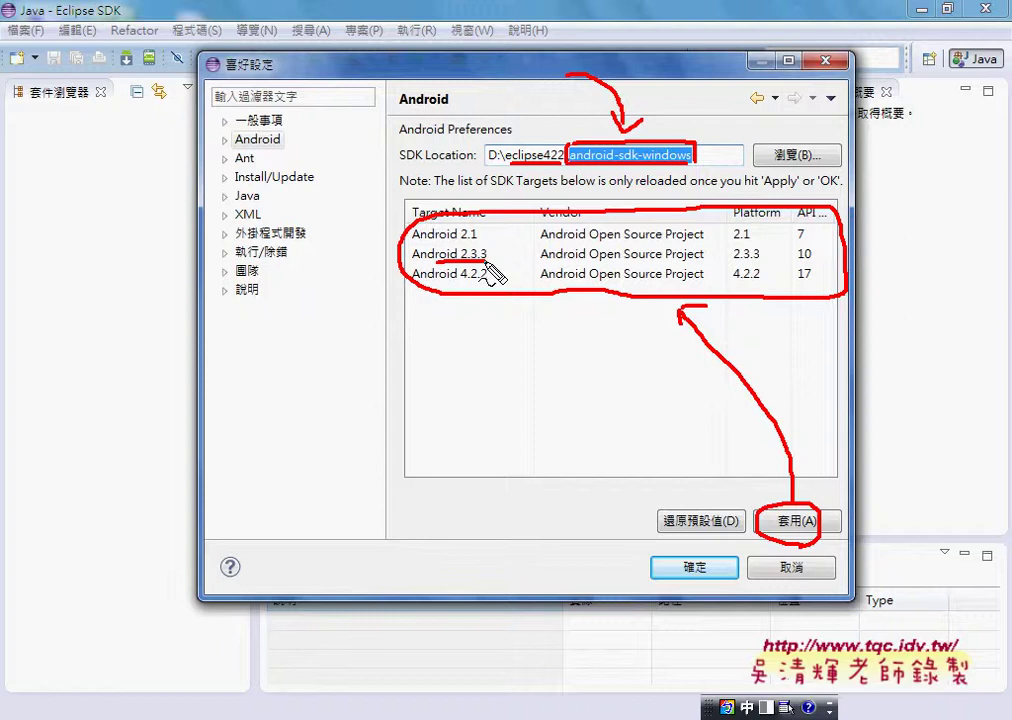
left_click(486, 262)
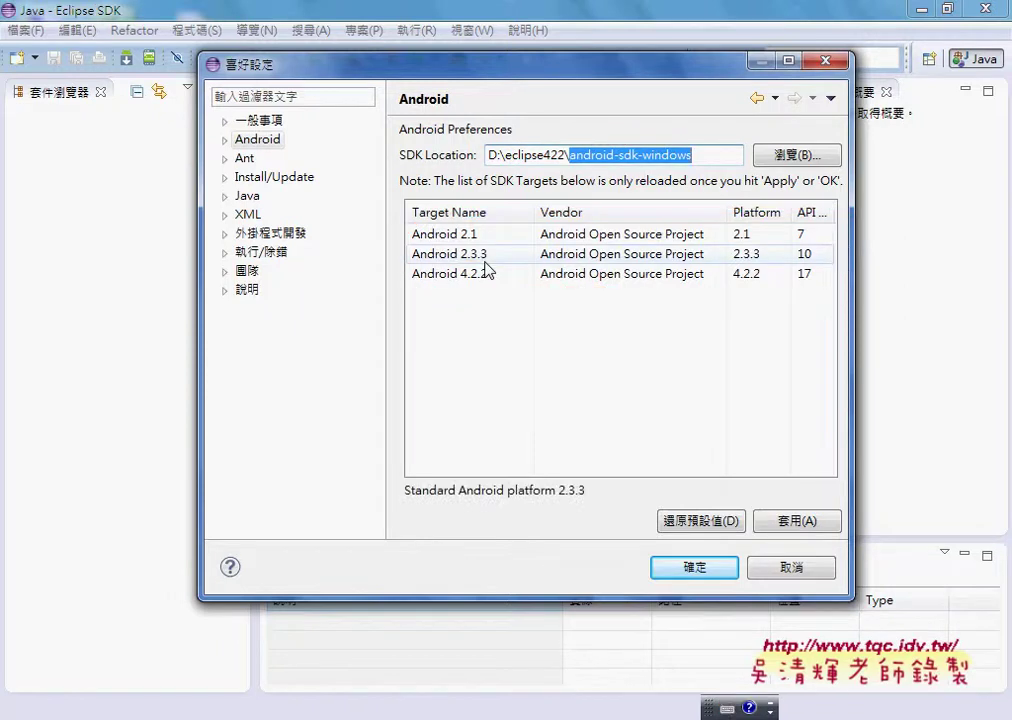
left_click(692, 568)
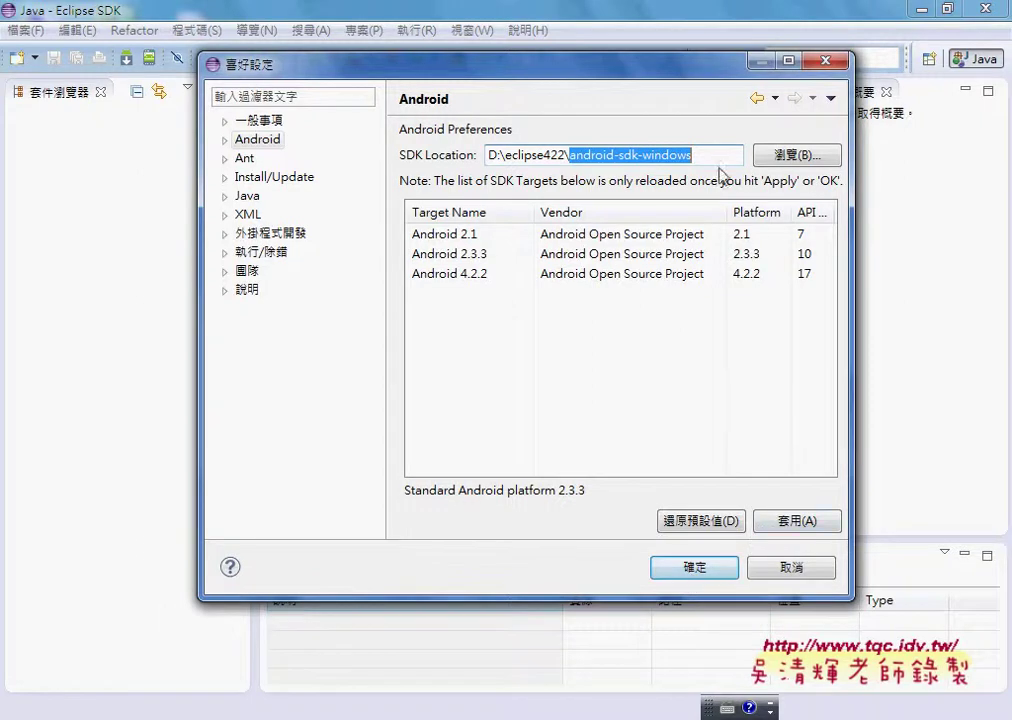
left_click(826, 64)
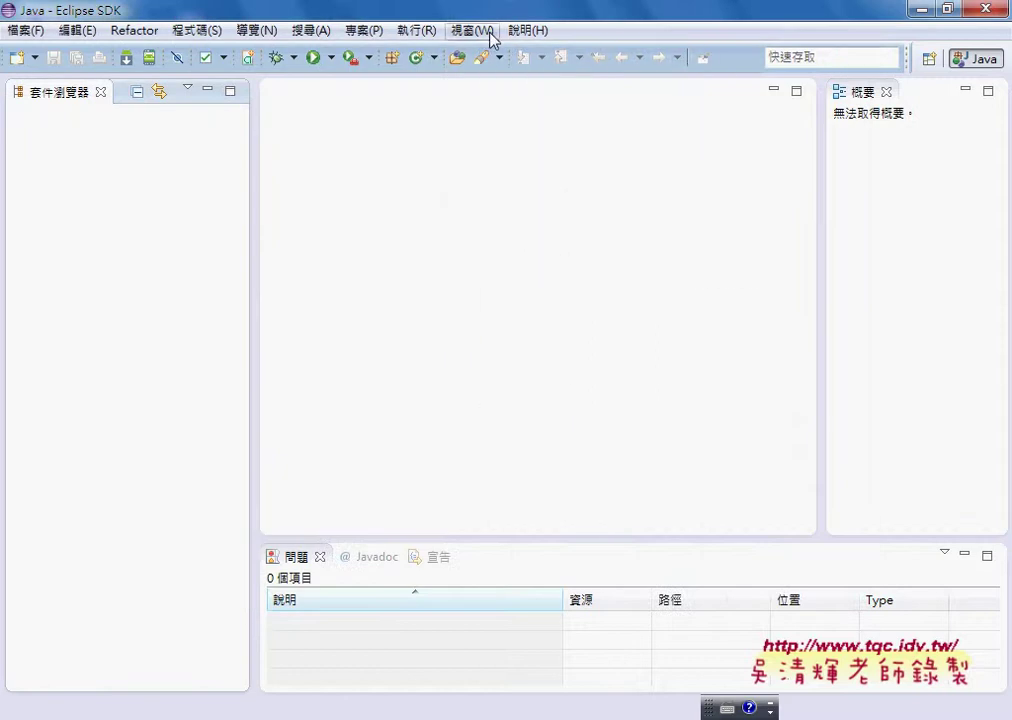
Step: Reopen the Android preferences, recheck the SDK Location path and accept the settings
left_click(488, 32)
left_click(540, 391)
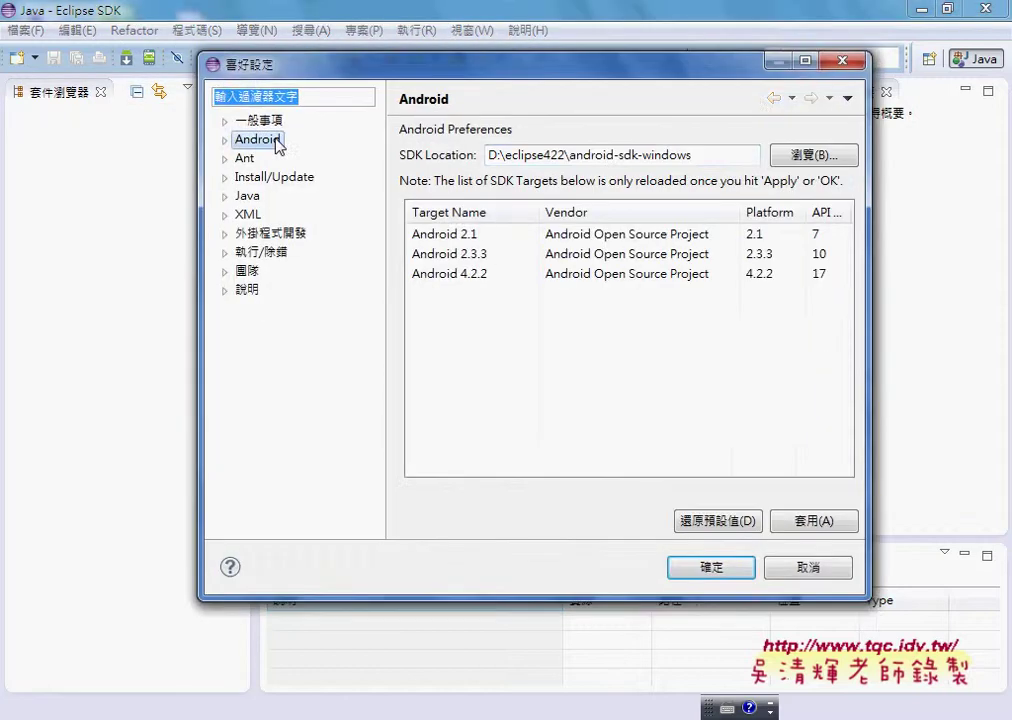
left_click_drag(680, 155, 466, 155)
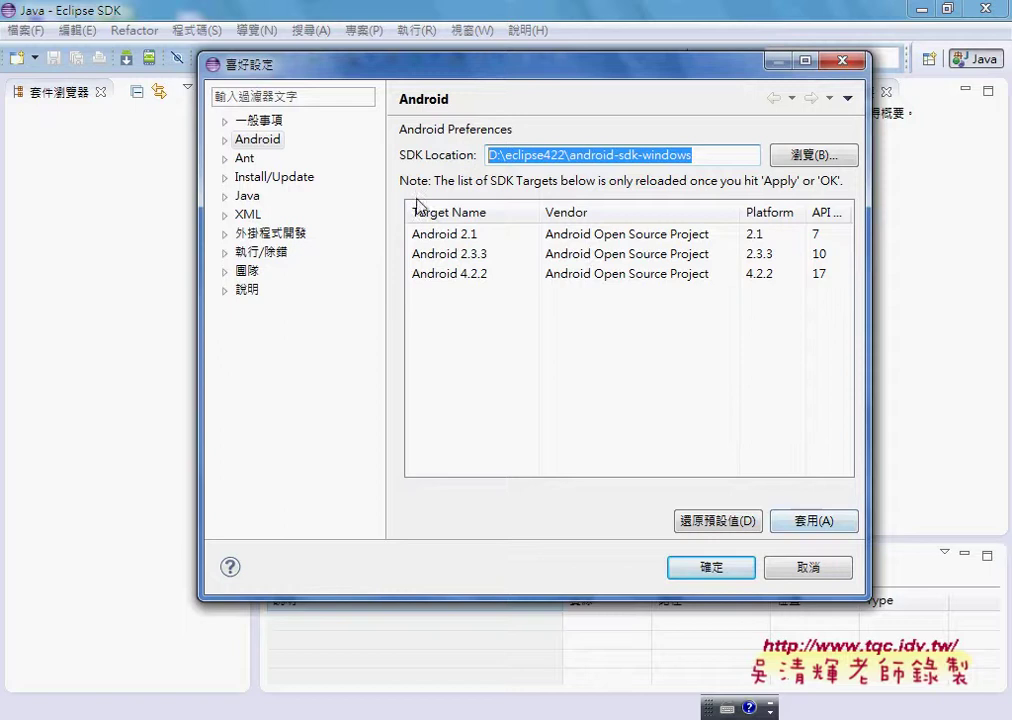
left_click(736, 568)
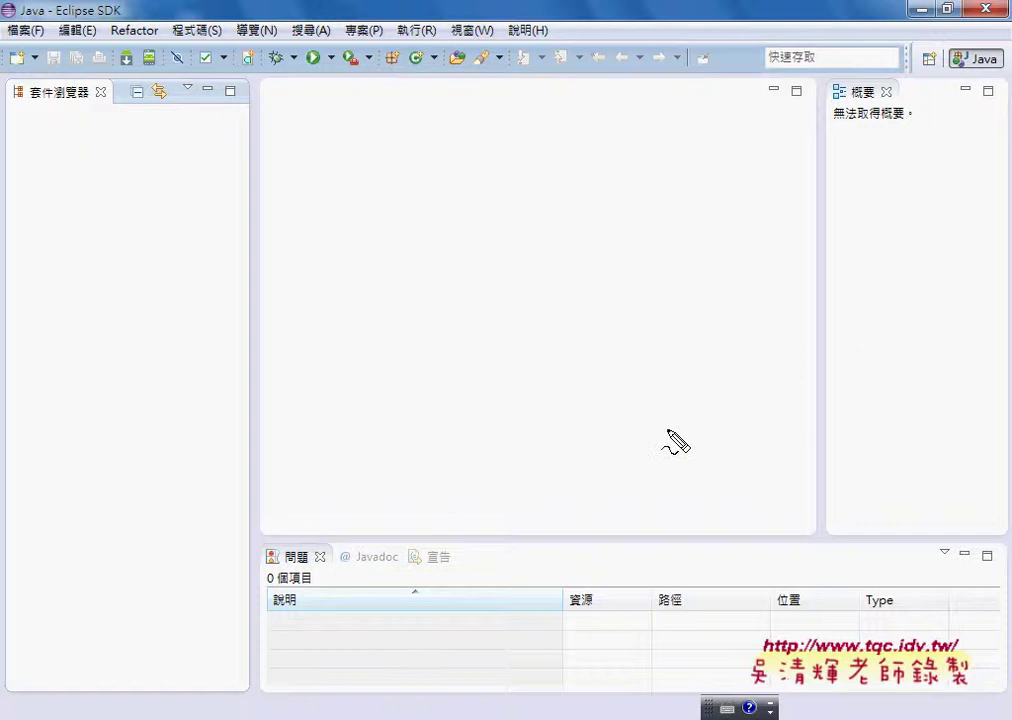
mouse_move(157, 78)
left_mouse_down()
mouse_move(133, 63)
mouse_move(163, 62)
mouse_move(158, 80)
left_mouse_up()
left_click(475, 33)
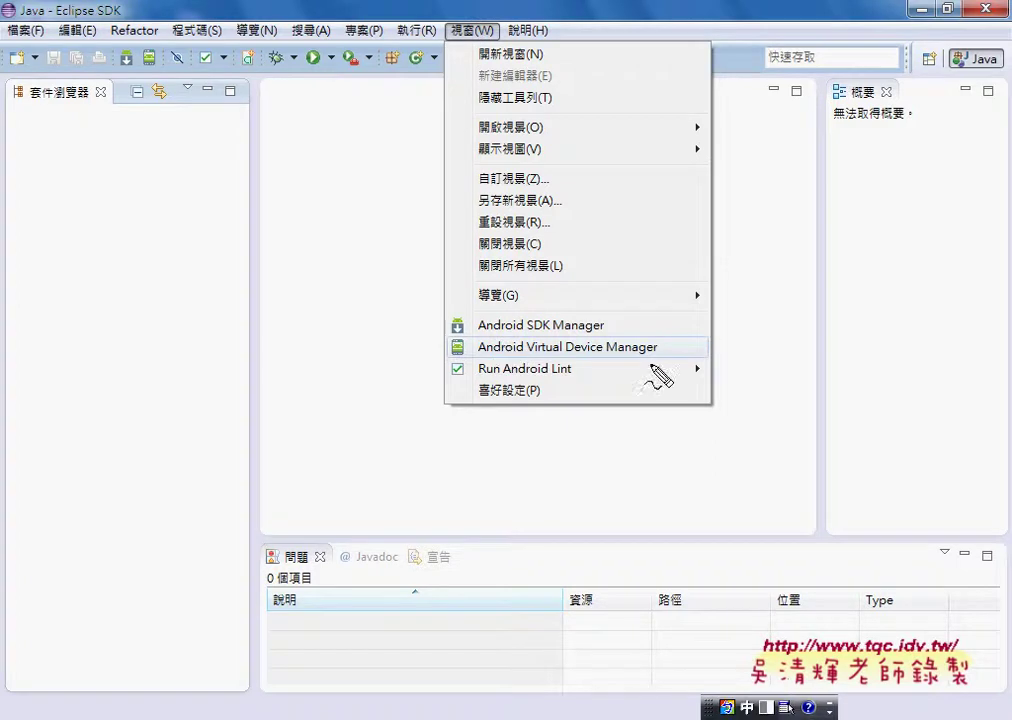
mouse_move(652, 365)
left_mouse_down()
mouse_move(486, 365)
mouse_move(463, 330)
mouse_move(651, 316)
mouse_move(656, 365)
left_mouse_up()
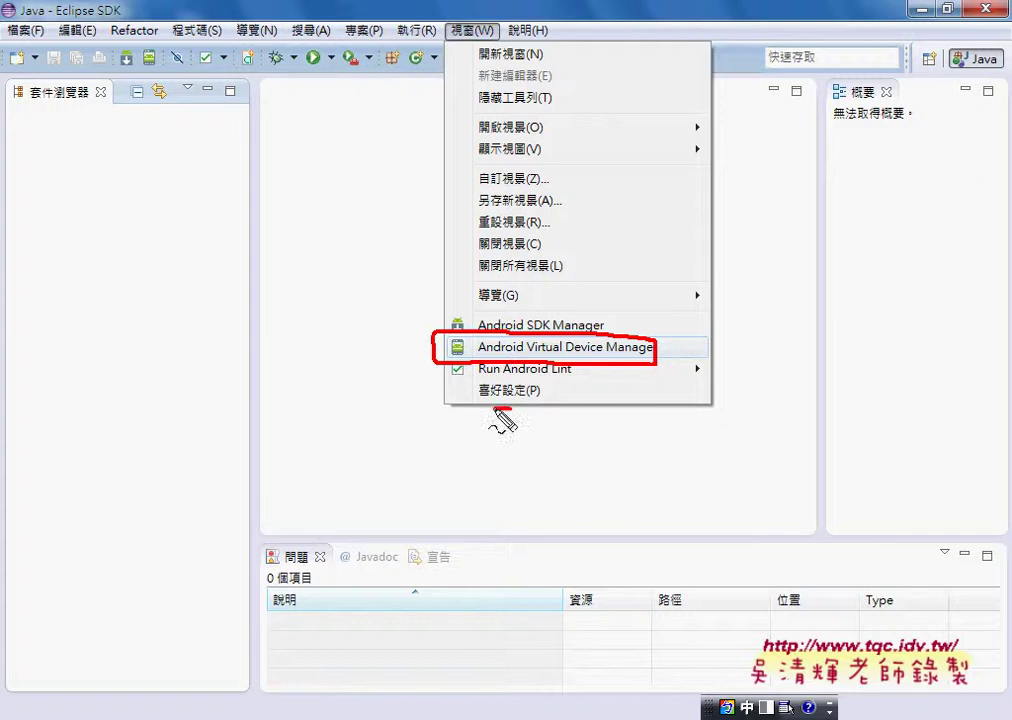
mouse_move(528, 380)
left_mouse_down()
mouse_move(512, 408)
mouse_move(389, 410)
mouse_move(413, 357)
left_mouse_up()
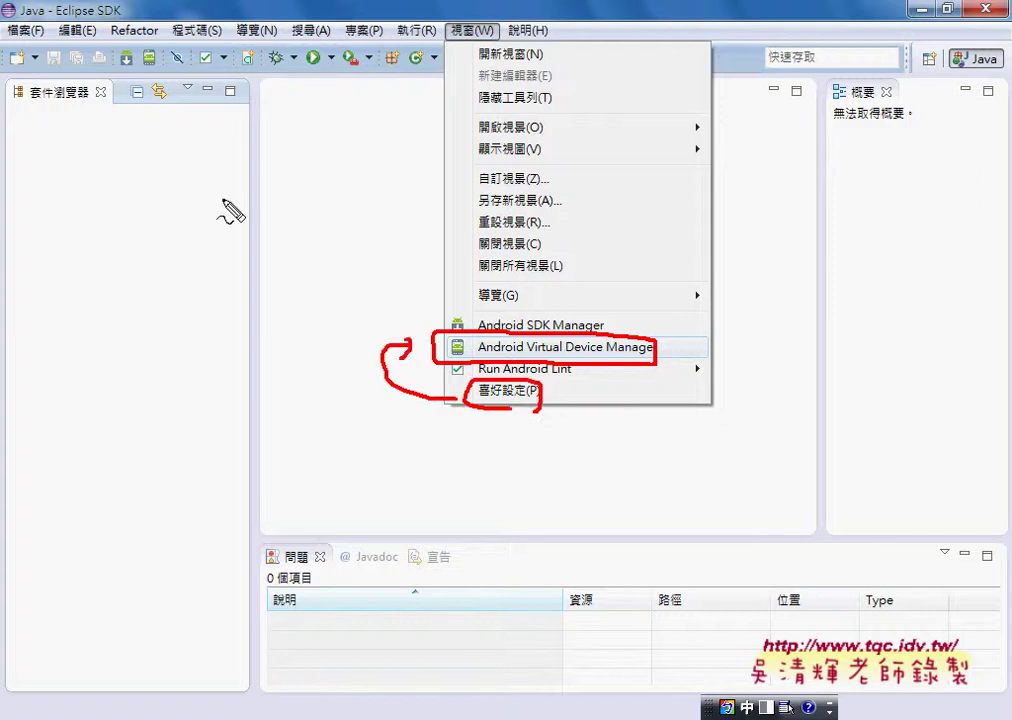
mouse_move(155, 76)
left_mouse_down()
mouse_move(165, 50)
mouse_move(160, 82)
left_mouse_up()
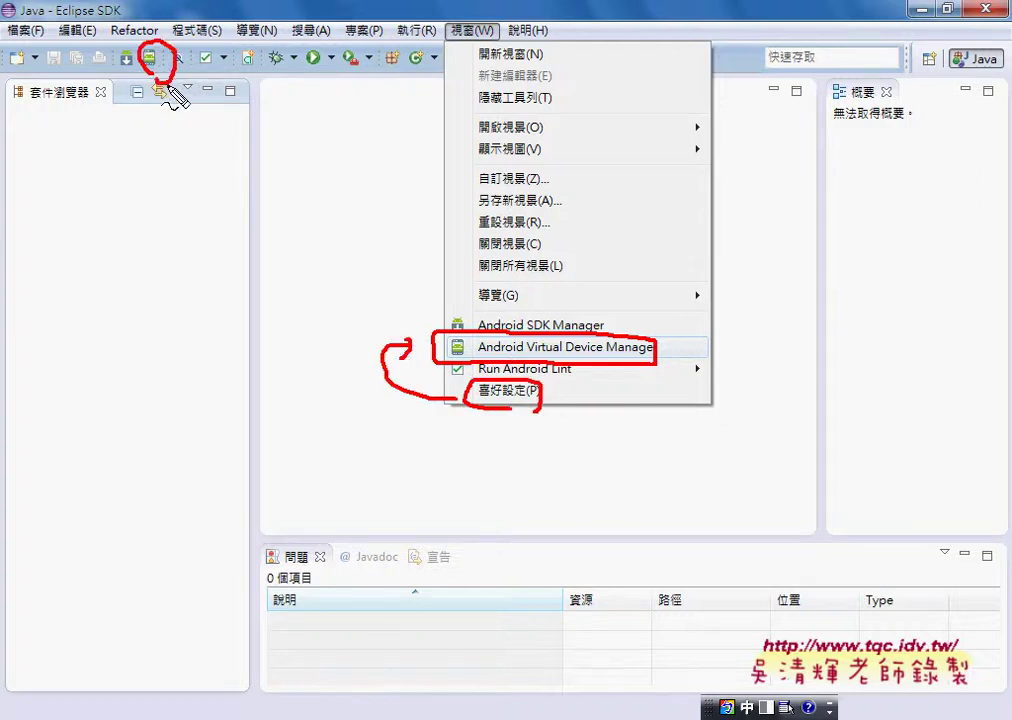
mouse_move(410, 326)
left_mouse_down()
mouse_move(192, 97)
mouse_move(228, 82)
left_mouse_up()
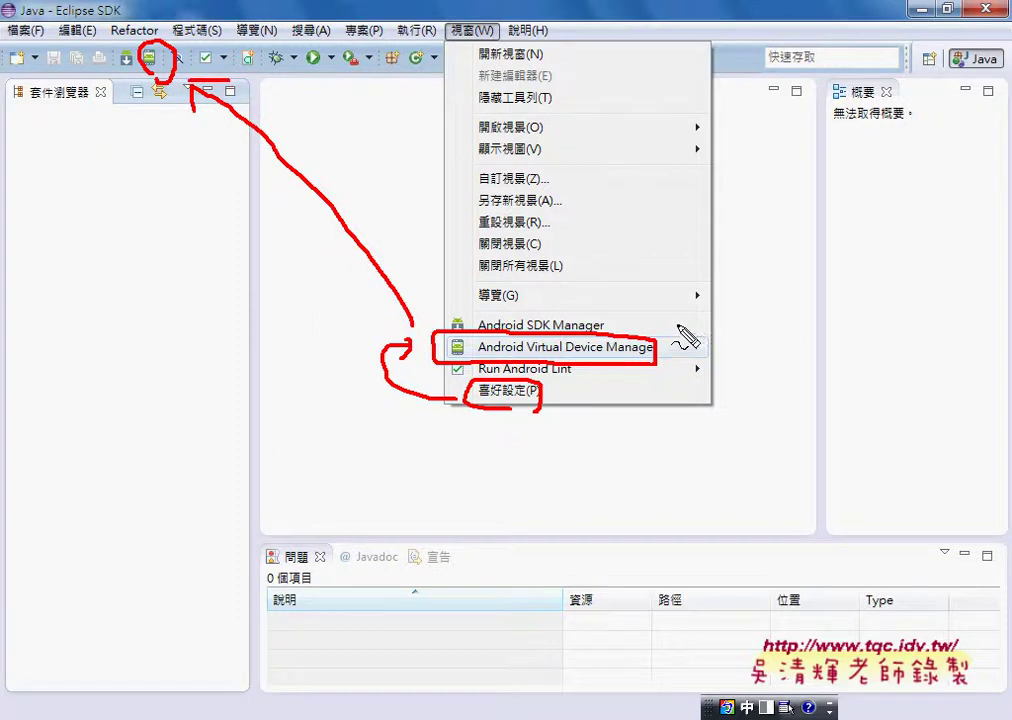
mouse_move(695, 355)
left_mouse_down()
mouse_move(718, 361)
mouse_move(745, 339)
mouse_move(716, 321)
mouse_move(690, 340)
left_mouse_up()
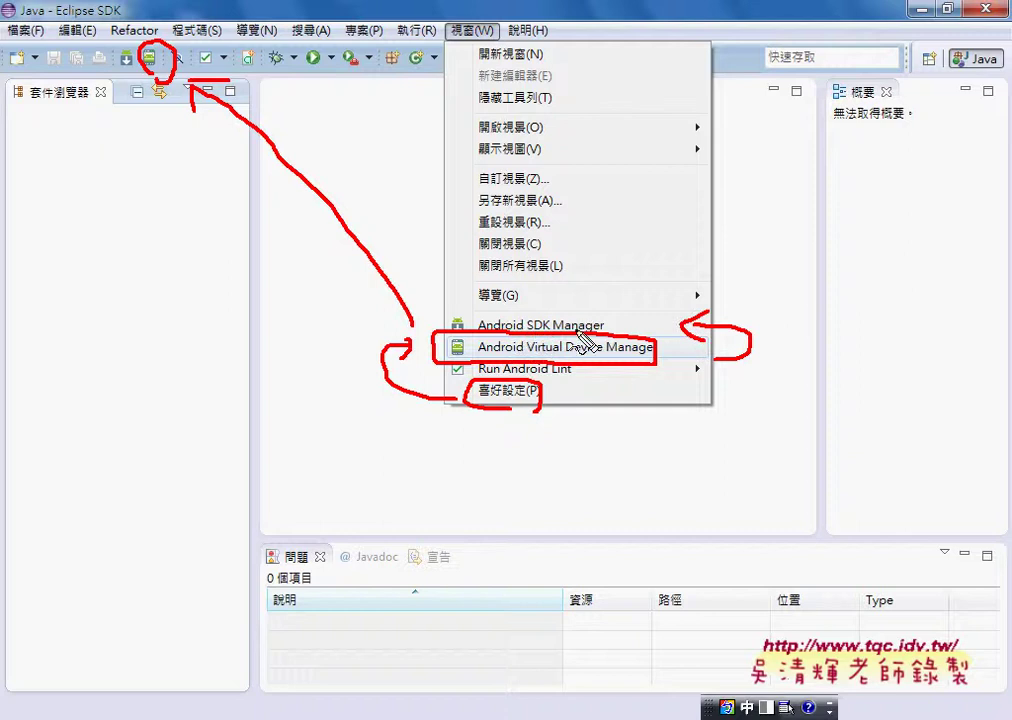
mouse_move(634, 306)
left_mouse_down()
mouse_move(652, 328)
mouse_move(633, 330)
left_mouse_up()
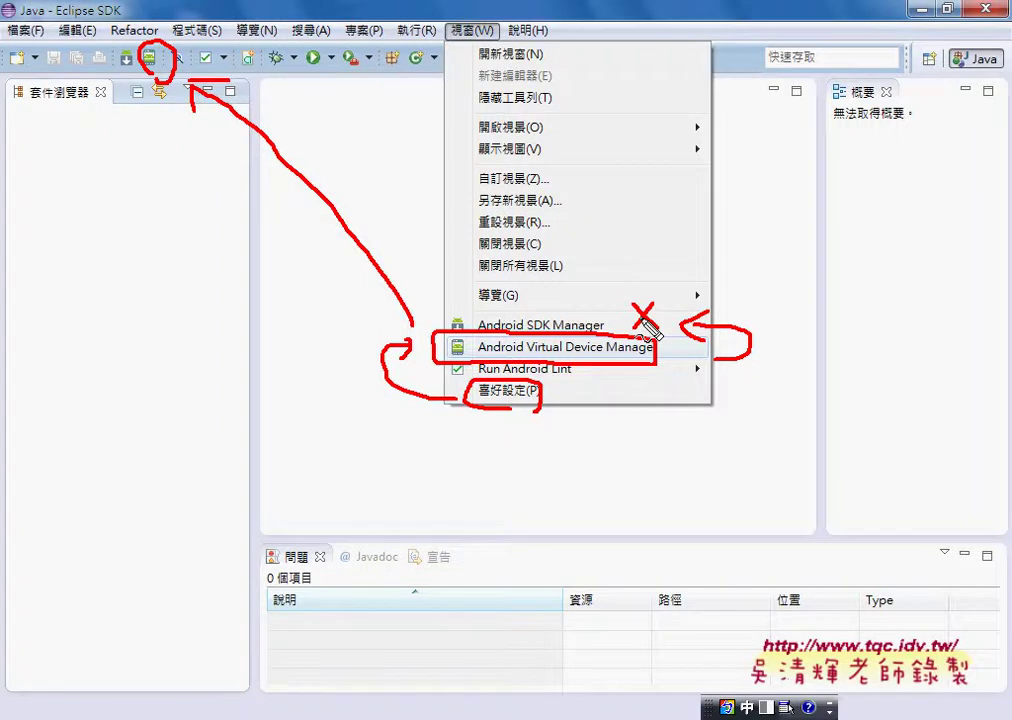
key("Escape")
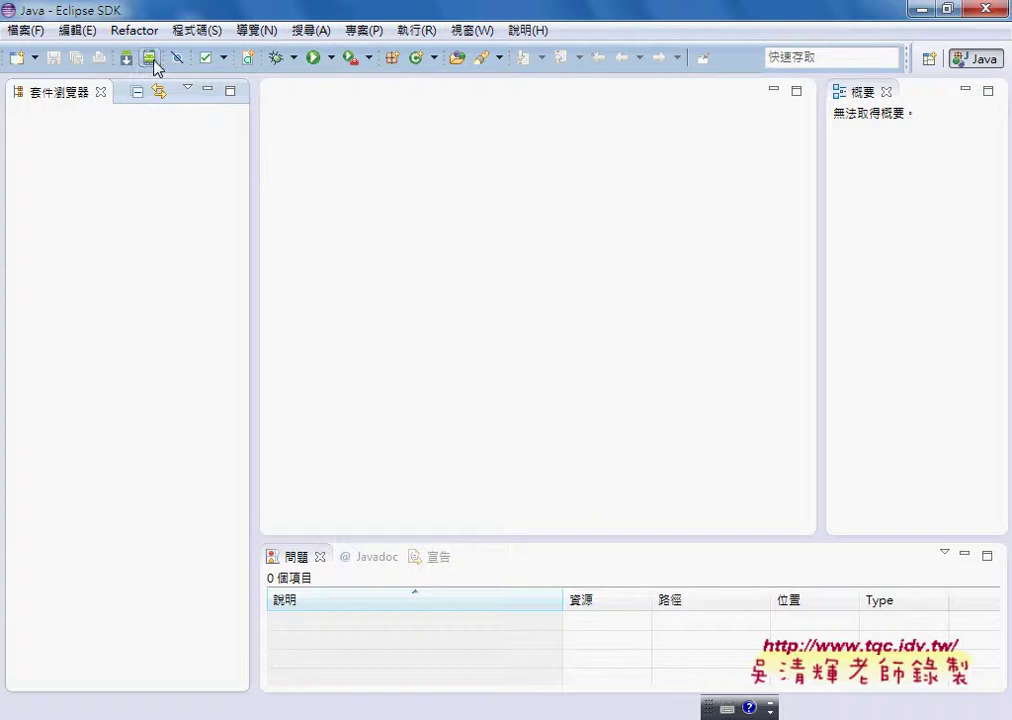
Step: Open the Android Virtual Device Manager and start a new virtual device named 2.33
left_click(150, 59)
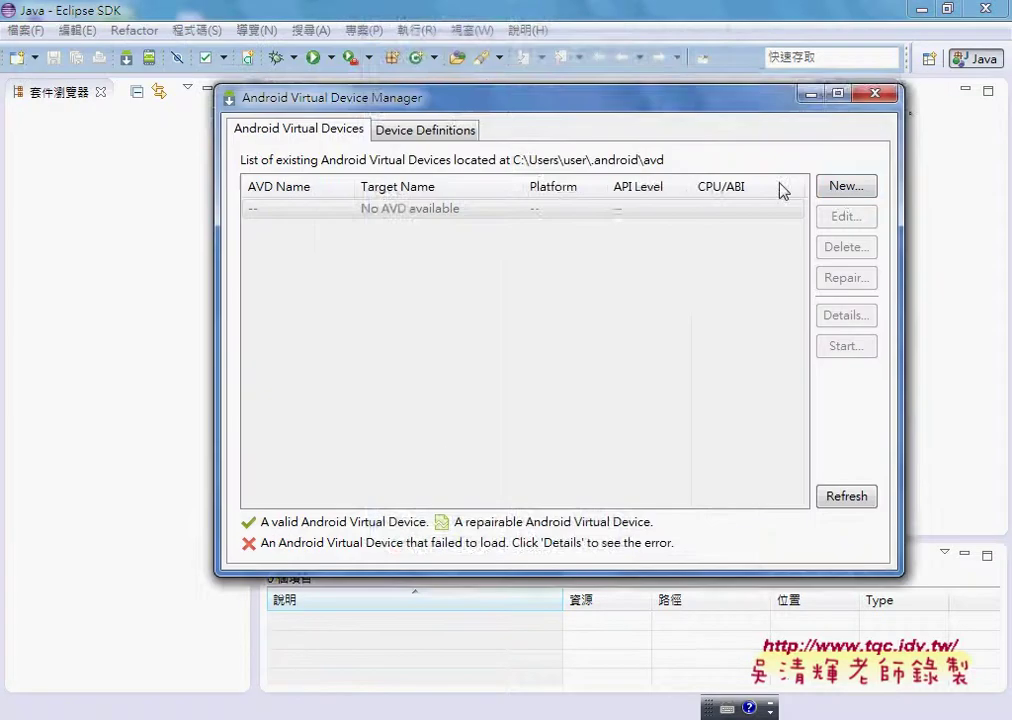
left_click(840, 188)
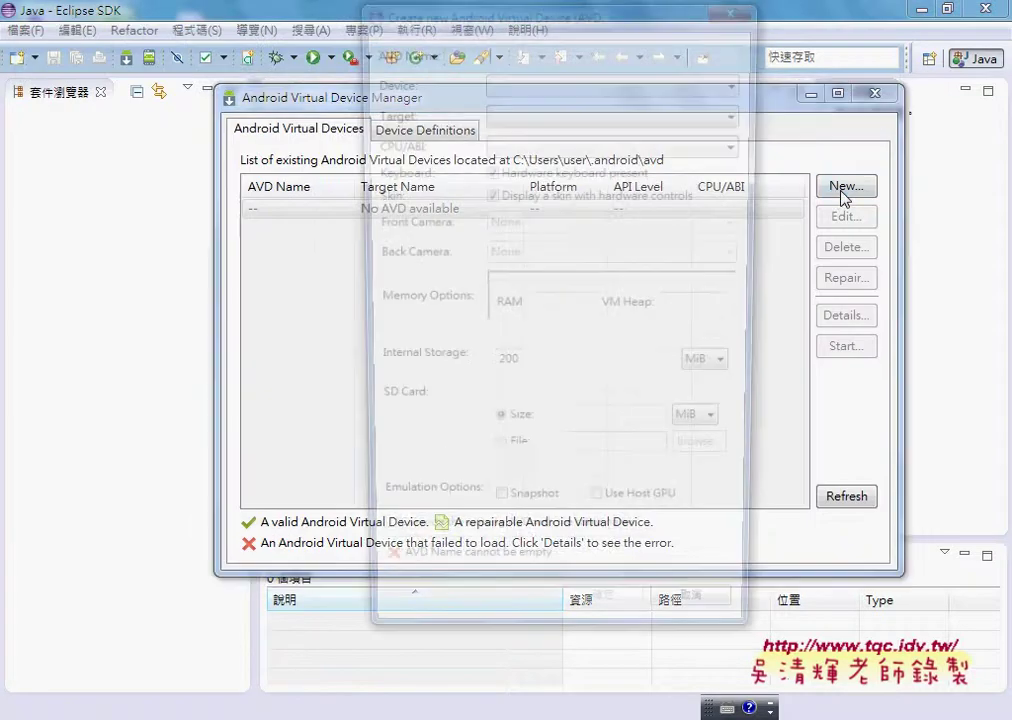
left_click_drag(554, 34, 545, 77)
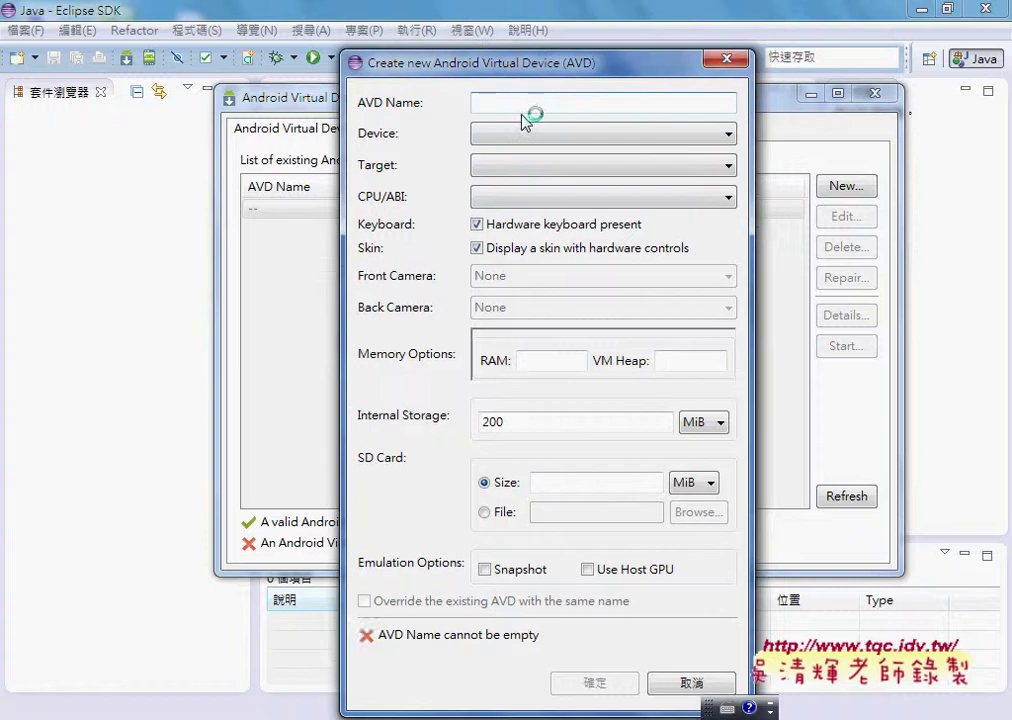
type("2.33")
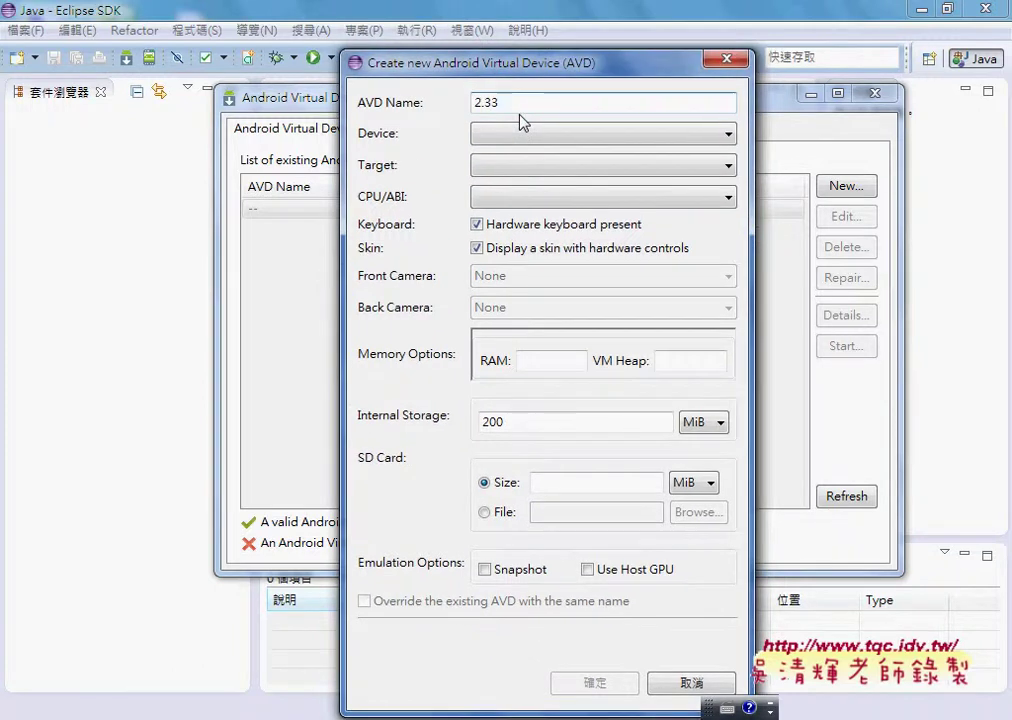
double_click(521, 102)
Step: Choose the 3.2" HVGA slider (ADP1) (320 × 480: mdpi) as the device for the new virtual device
left_click(562, 136)
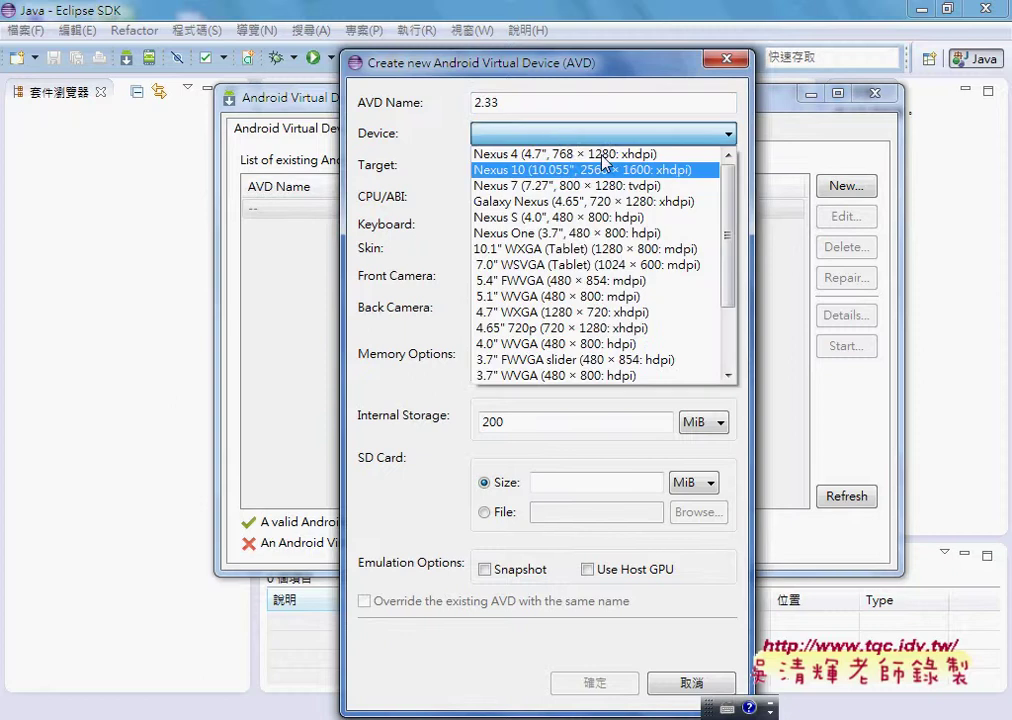
scroll(732, 309, "down", 2)
scroll(733, 165, "up", 2)
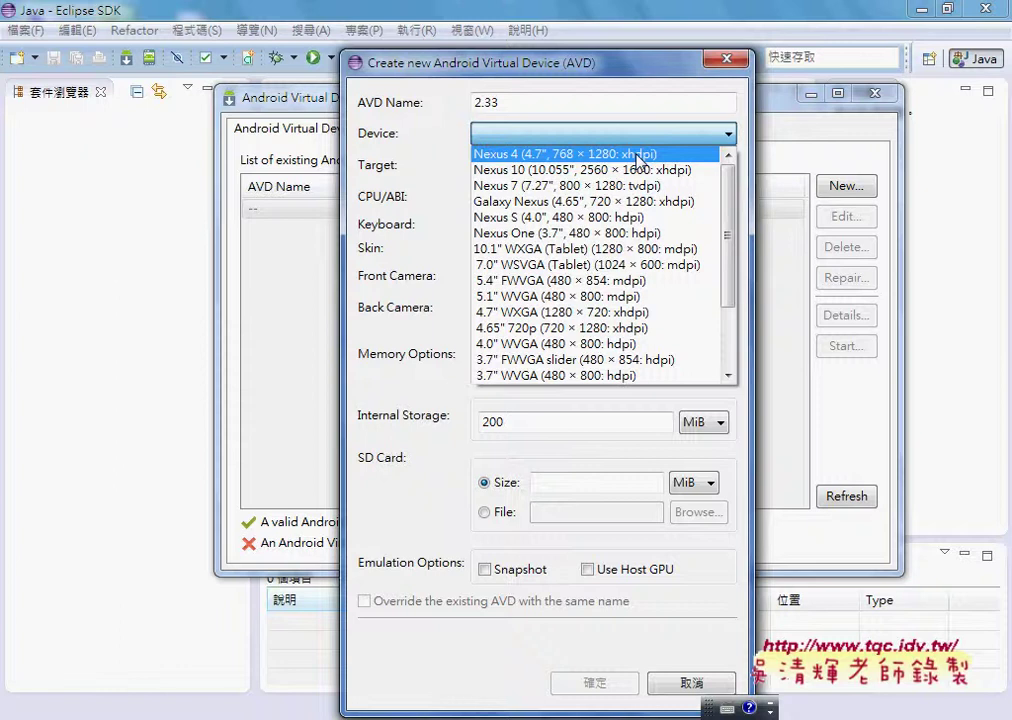
scroll(730, 289, "down", 2)
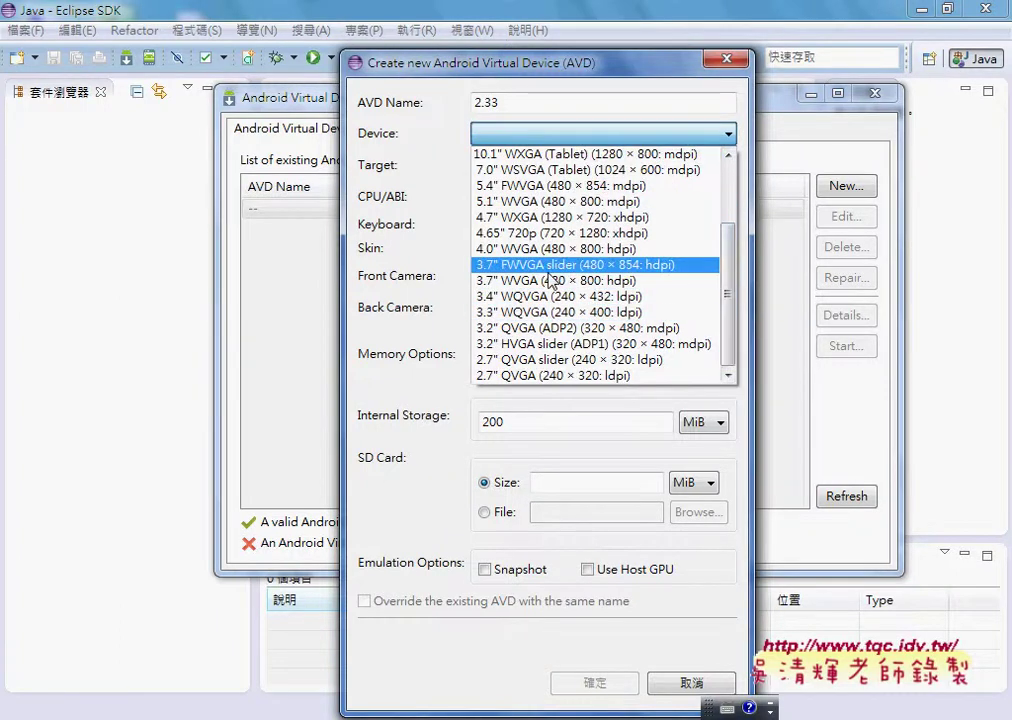
left_click(504, 352)
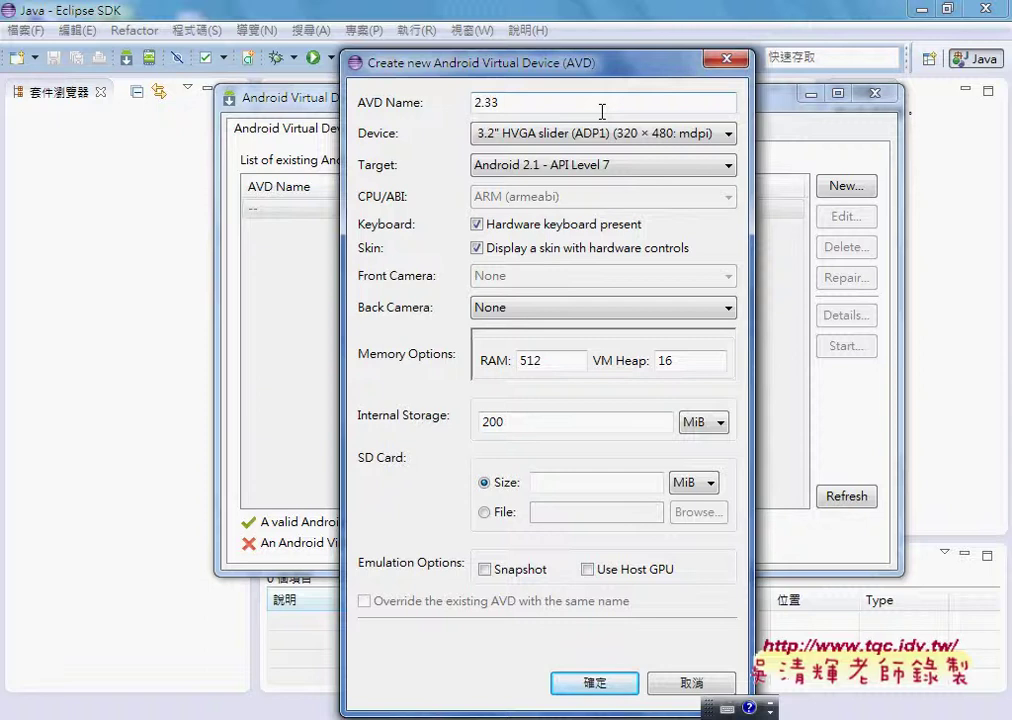
left_click(560, 138)
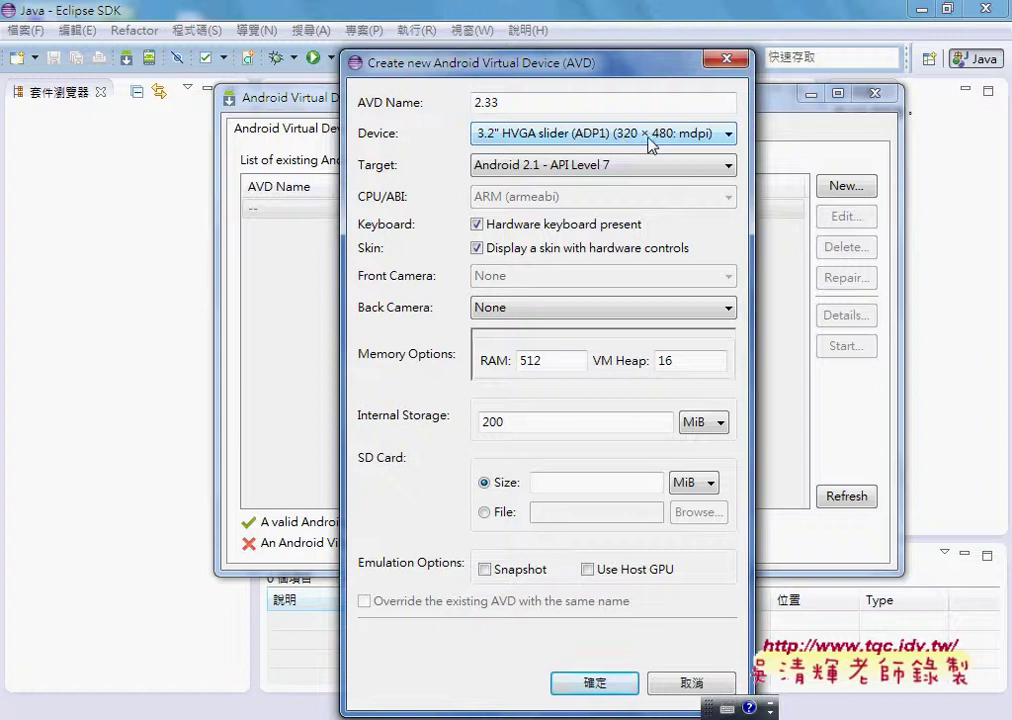
Step: Set the virtual device's target to Android 2.3.3 - API Level 10 and create it
left_click(632, 166)
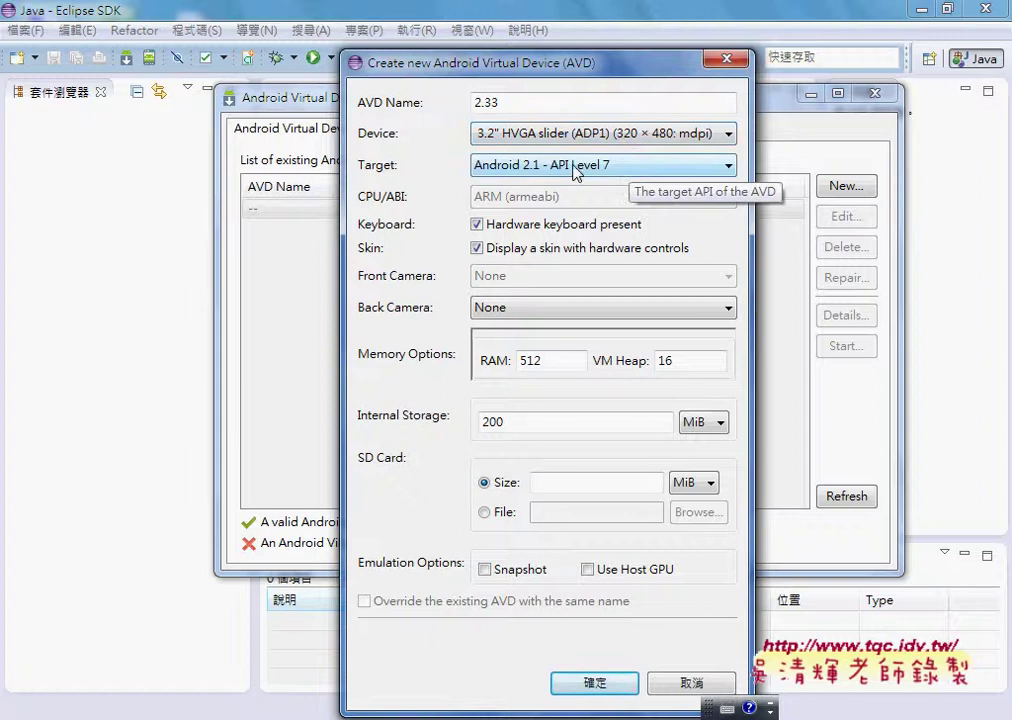
left_click(634, 168)
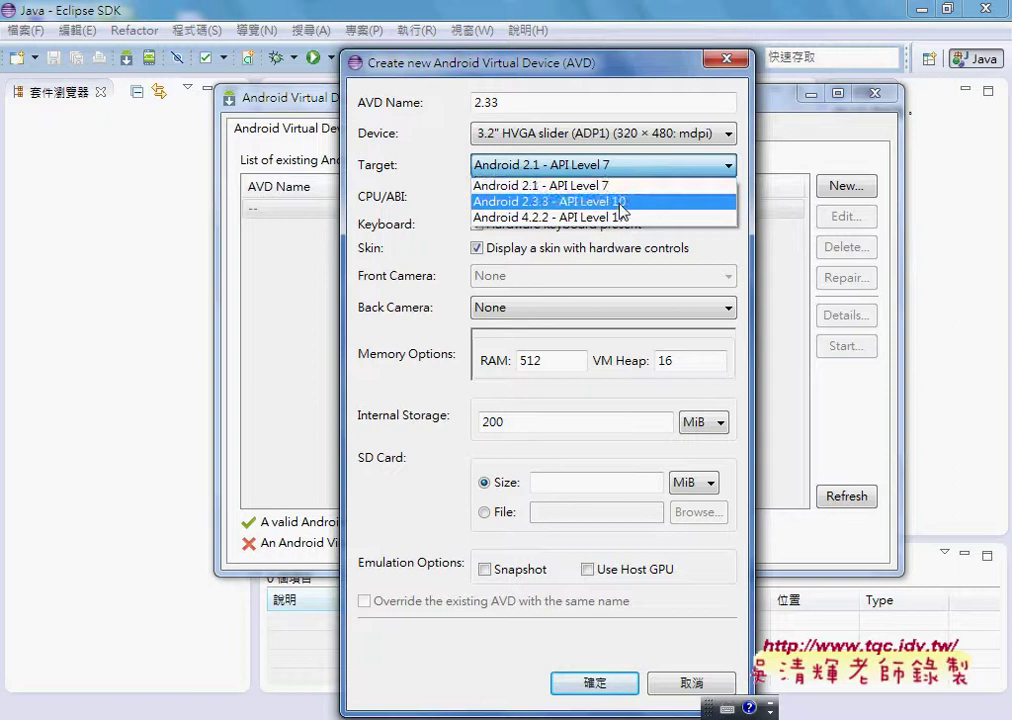
left_click(623, 201)
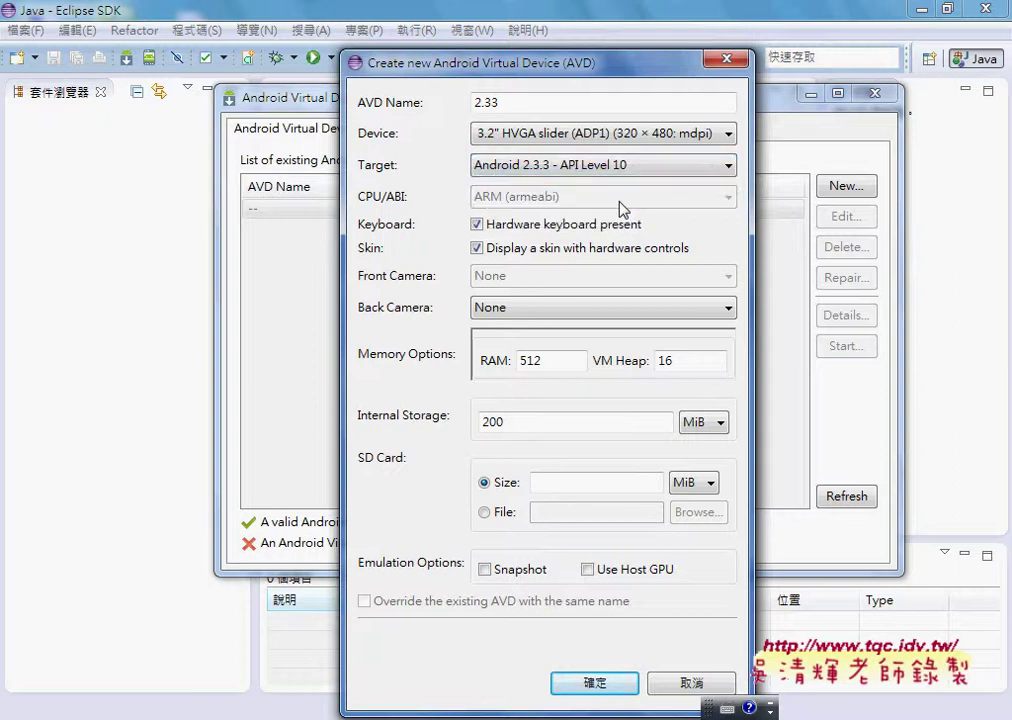
left_click(520, 104)
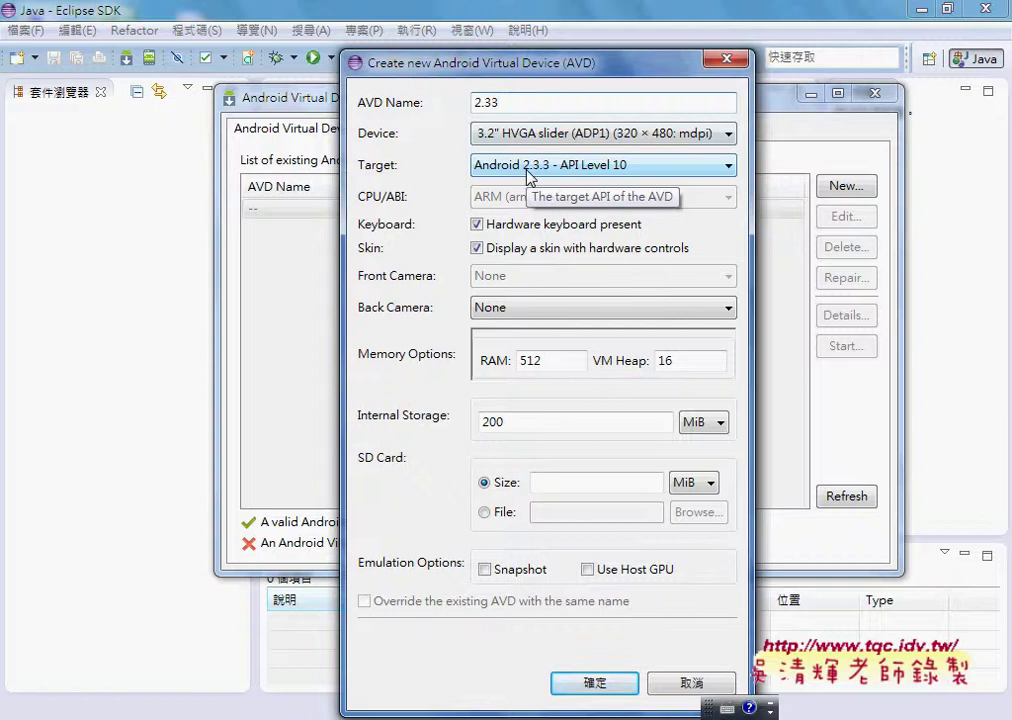
left_click(595, 684)
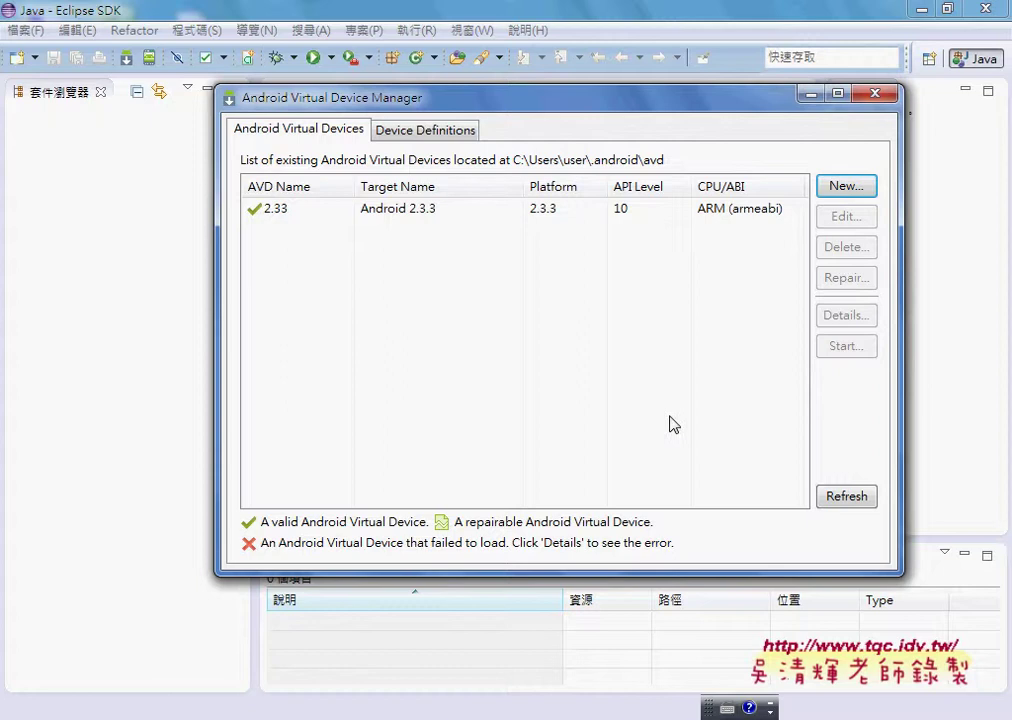
Step: Start the 2.33 virtual device and launch its emulator
left_click(507, 214)
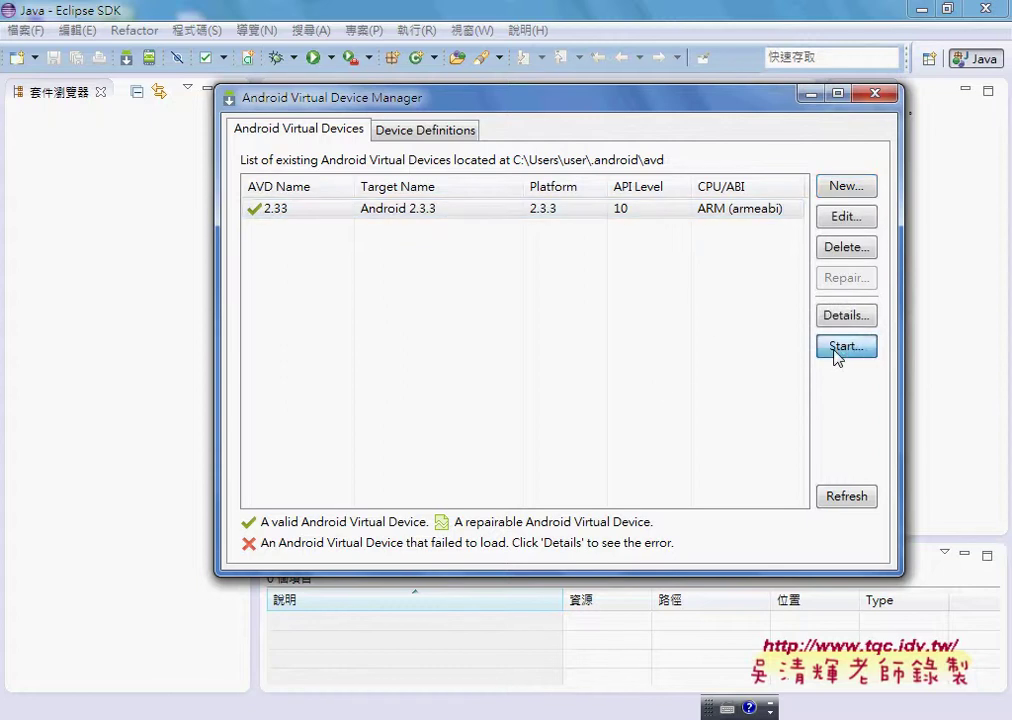
left_click(835, 350)
left_click(542, 427)
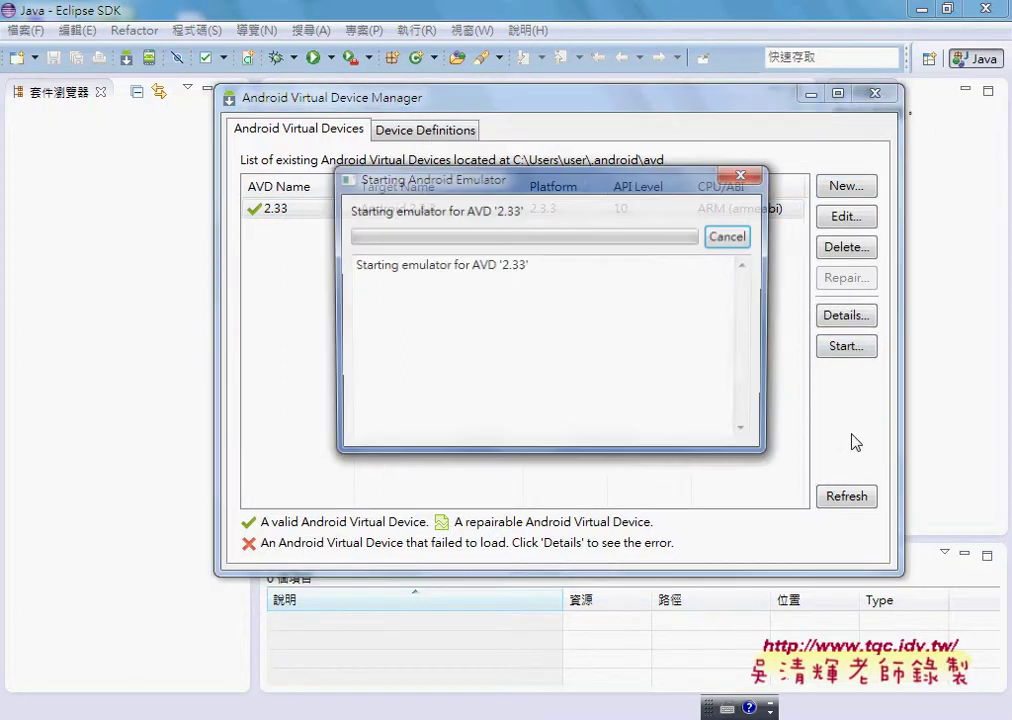
left_click_drag(614, 187, 811, 195)
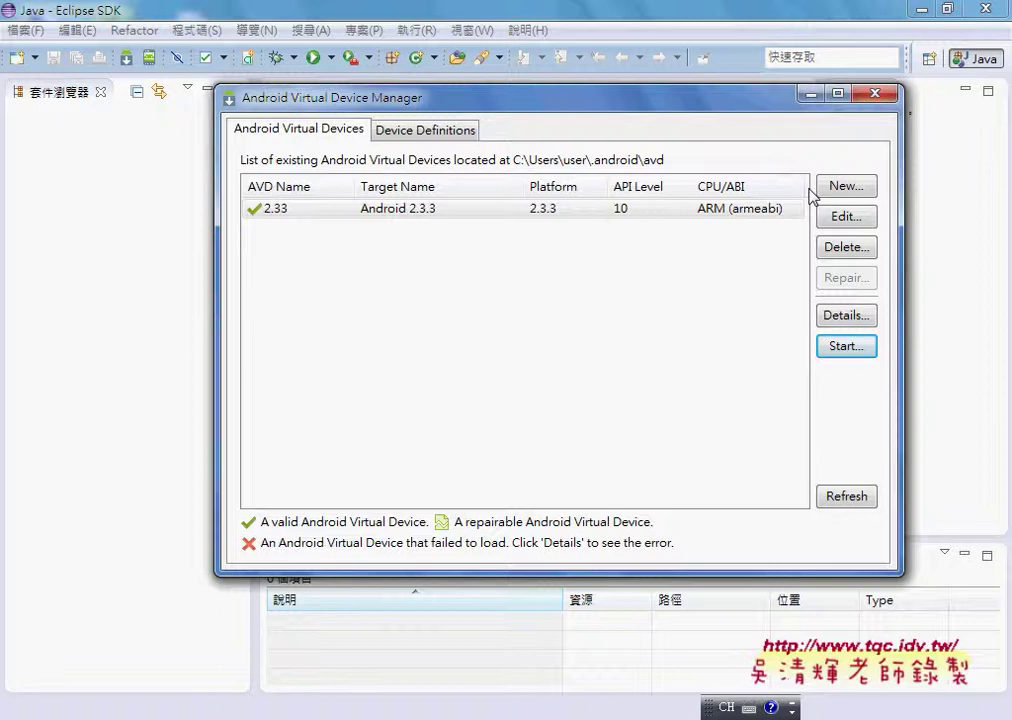
left_click(813, 190)
left_click(745, 208)
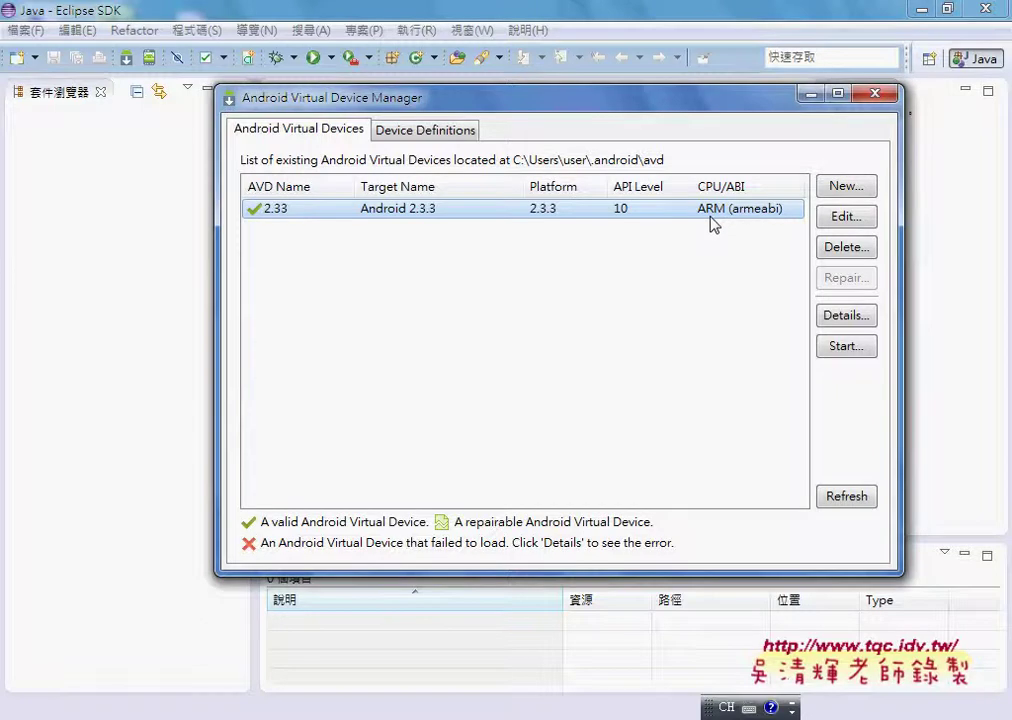
double_click(712, 222)
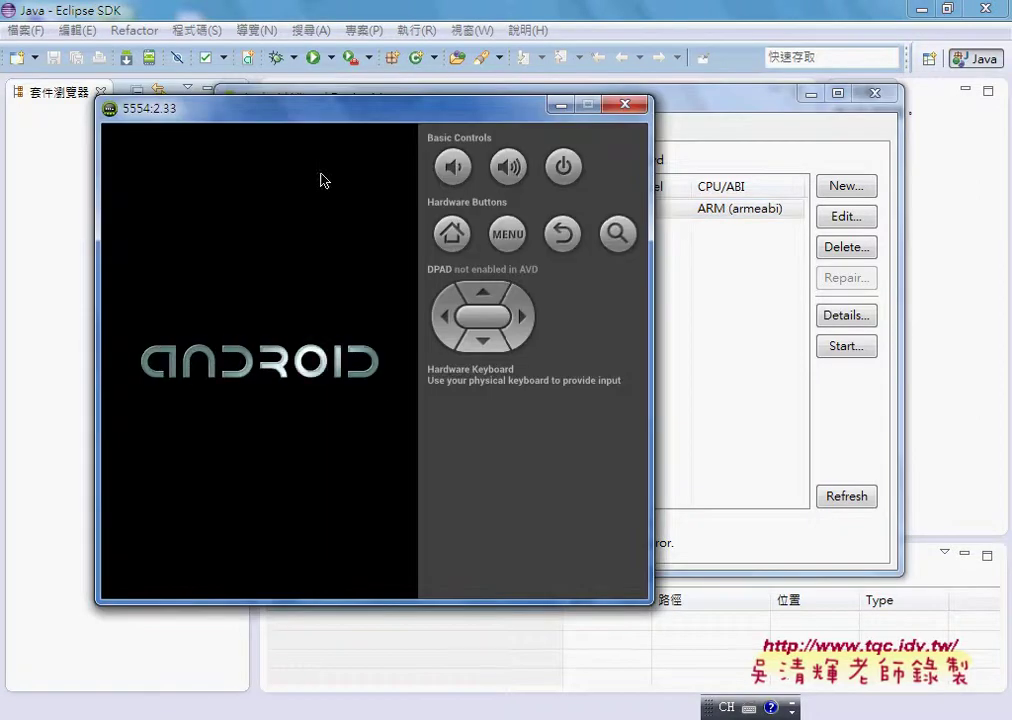
Step: Move the 2.33 emulator window aside and close the Android Virtual Device Manager
left_click_drag(325, 125, 684, 144)
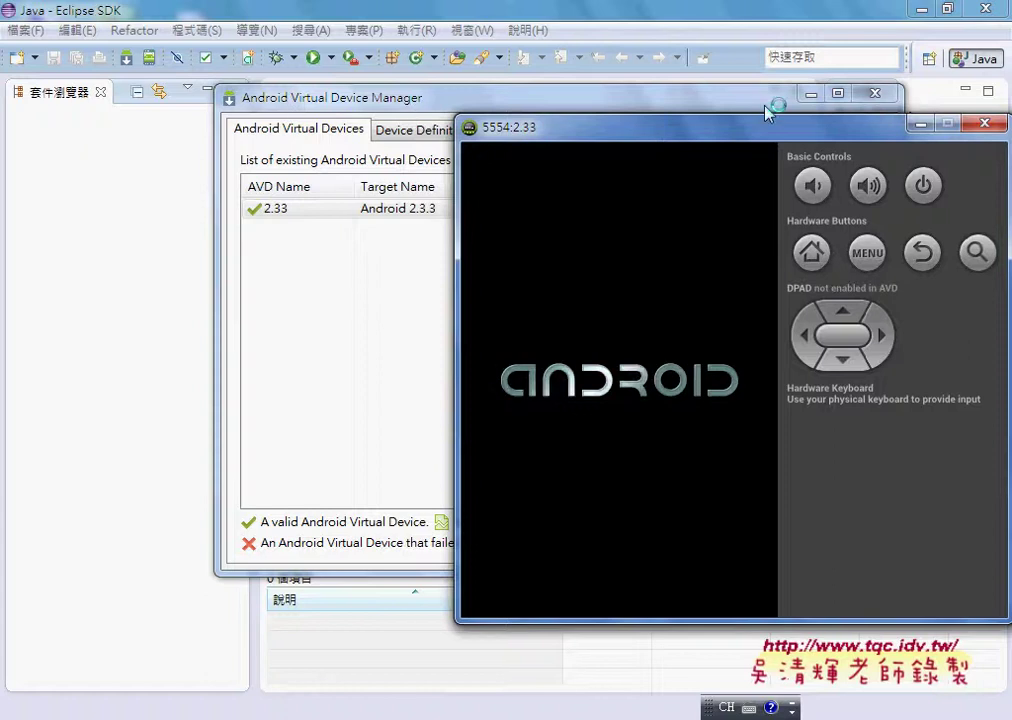
left_click(879, 102)
left_click(876, 96)
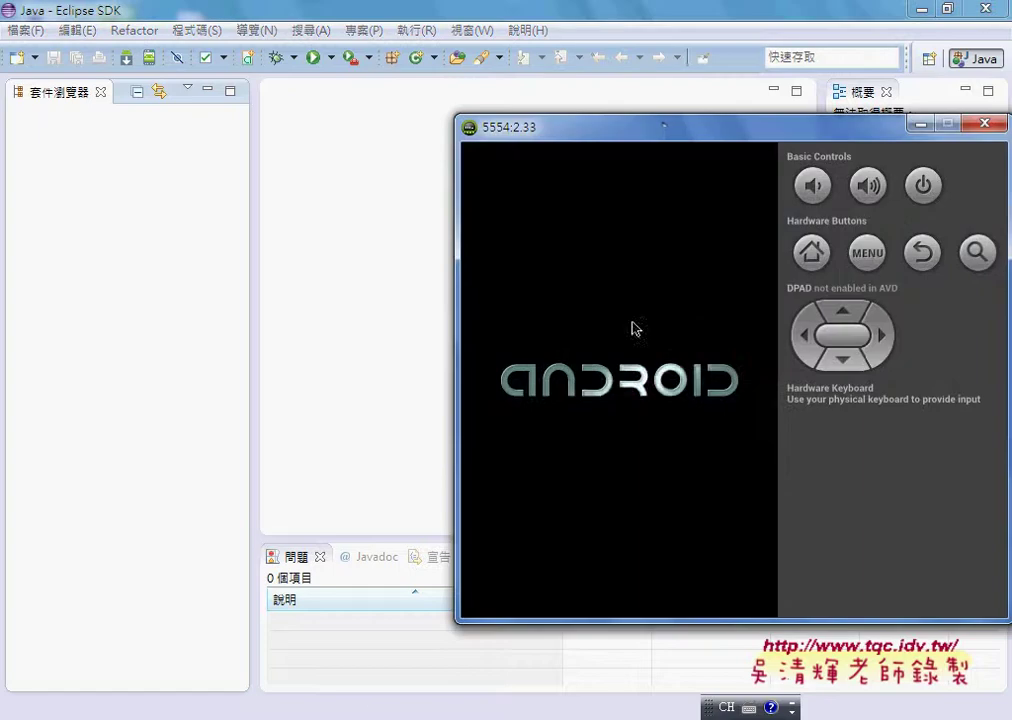
left_click_drag(664, 124, 773, 133)
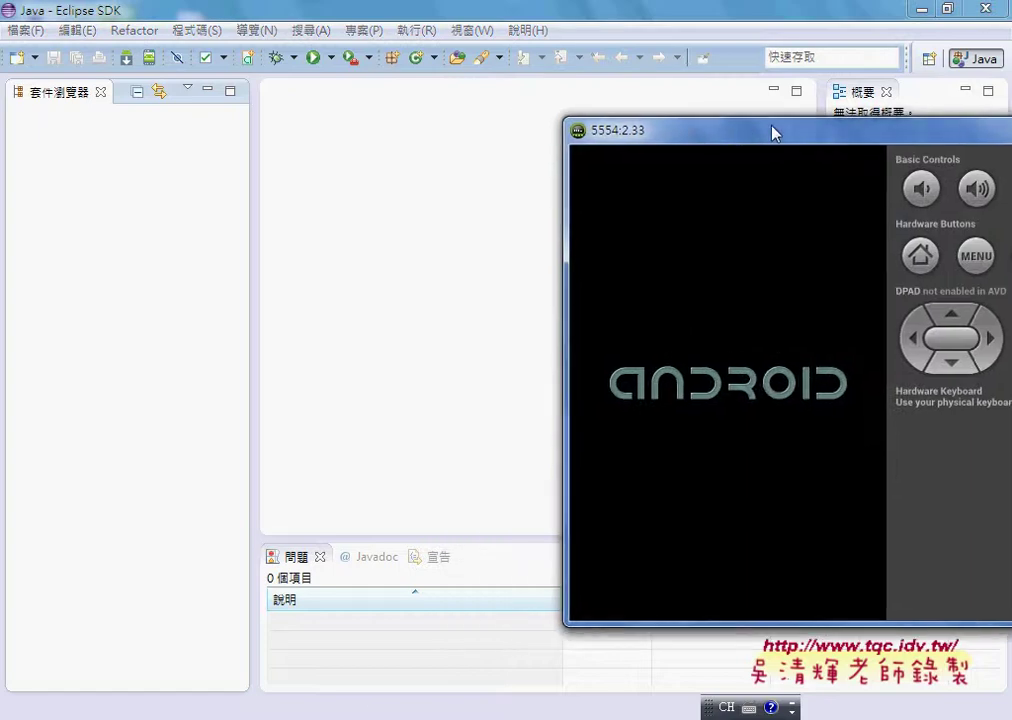